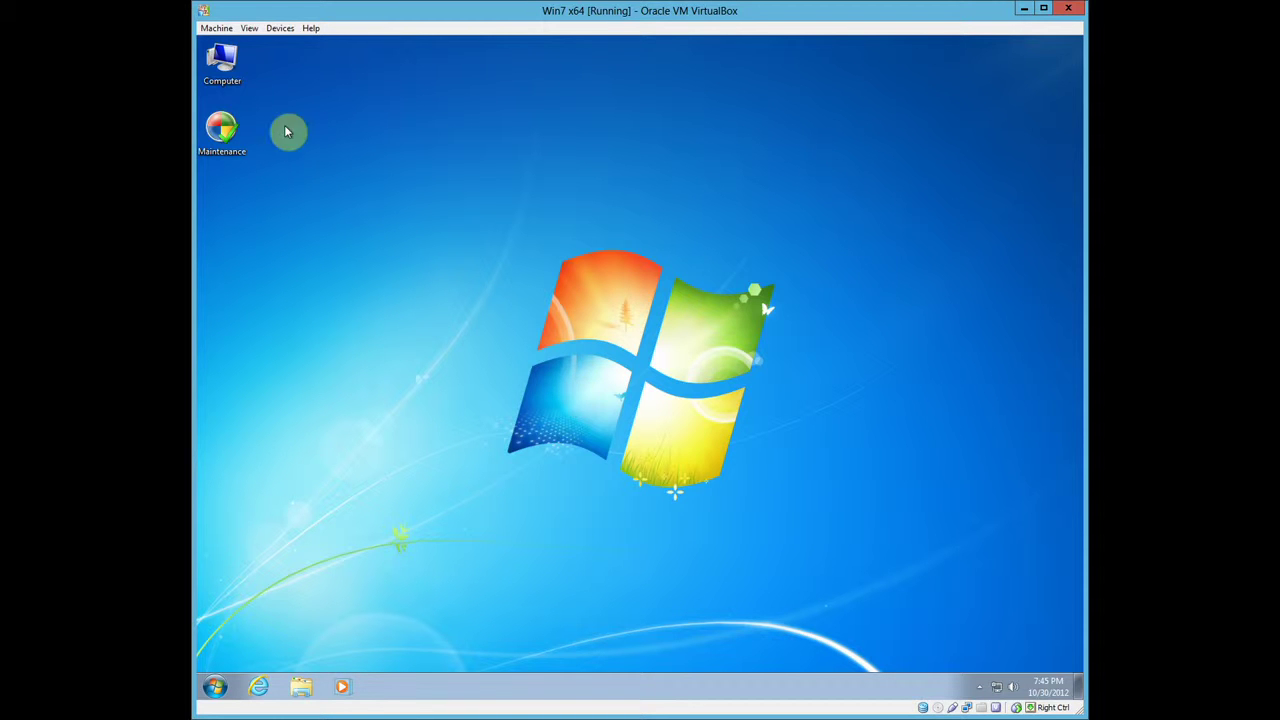
Look at the Places folder on the Backup (E:) drive, then close that window
{"action": "double_click", "coordinate": [231, 79]}
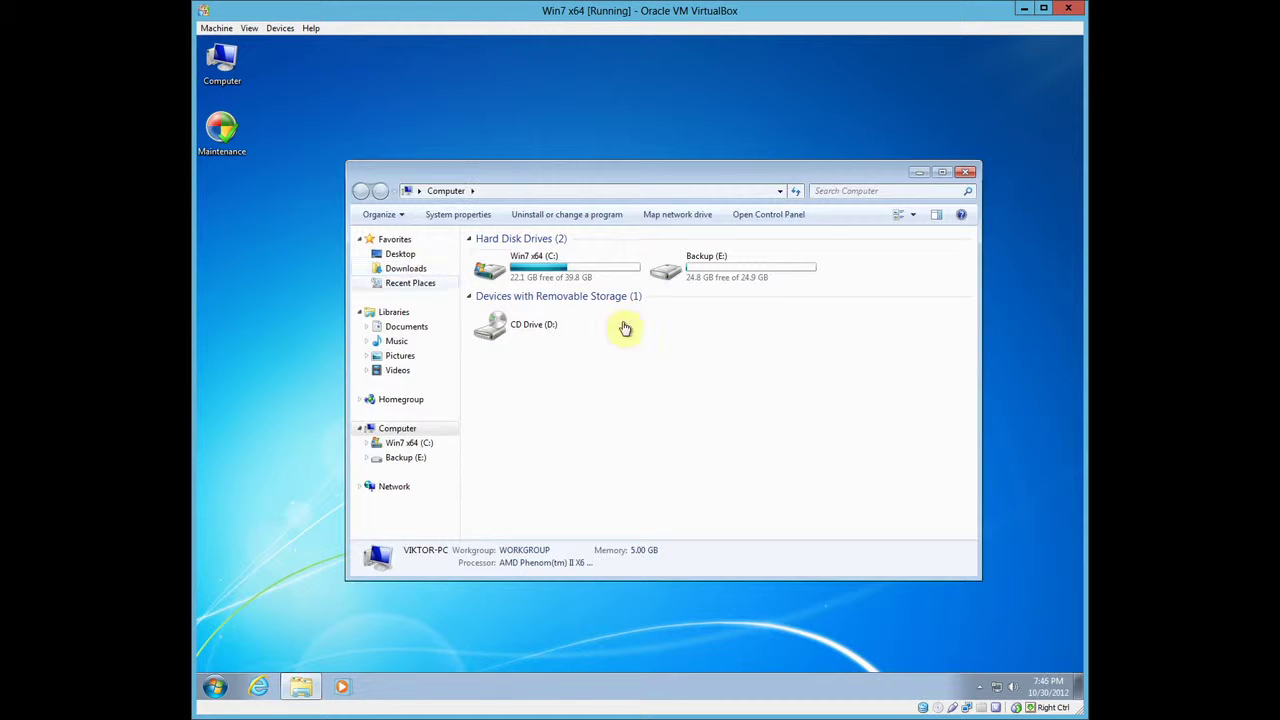
{"action": "double_click", "coordinate": [691, 274]}
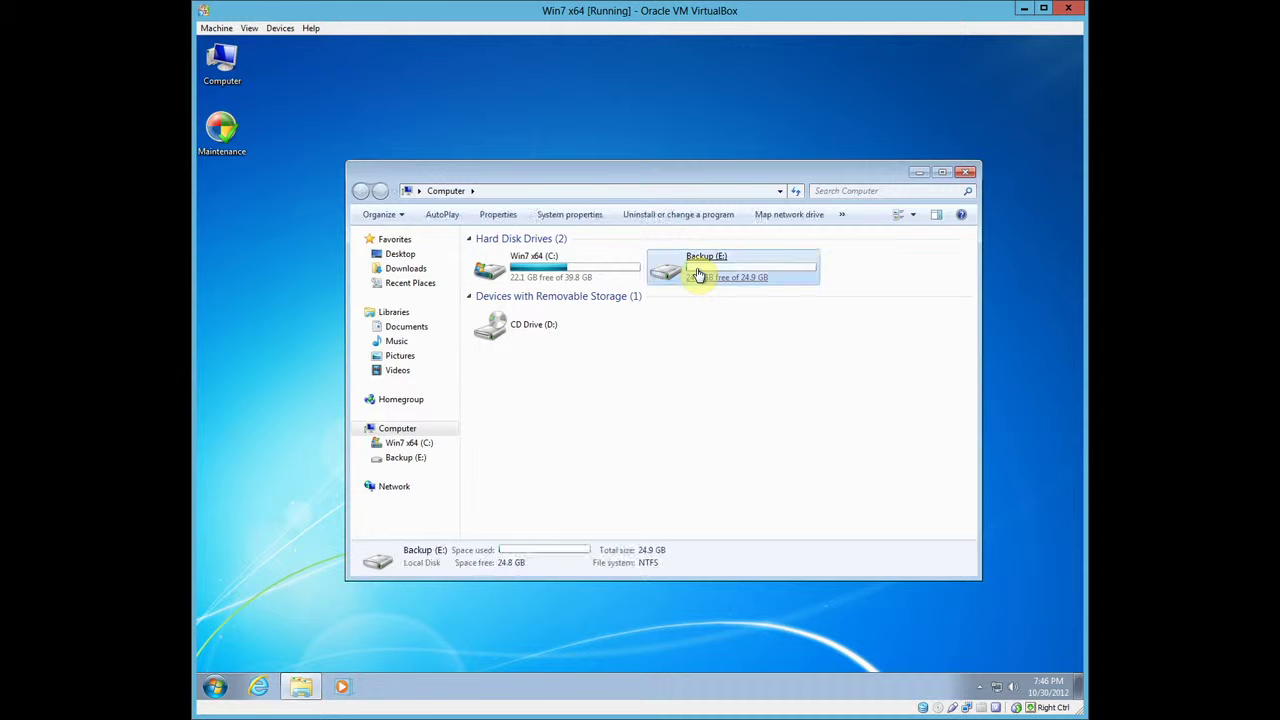
{"action": "left_click", "coordinate": [677, 353]}
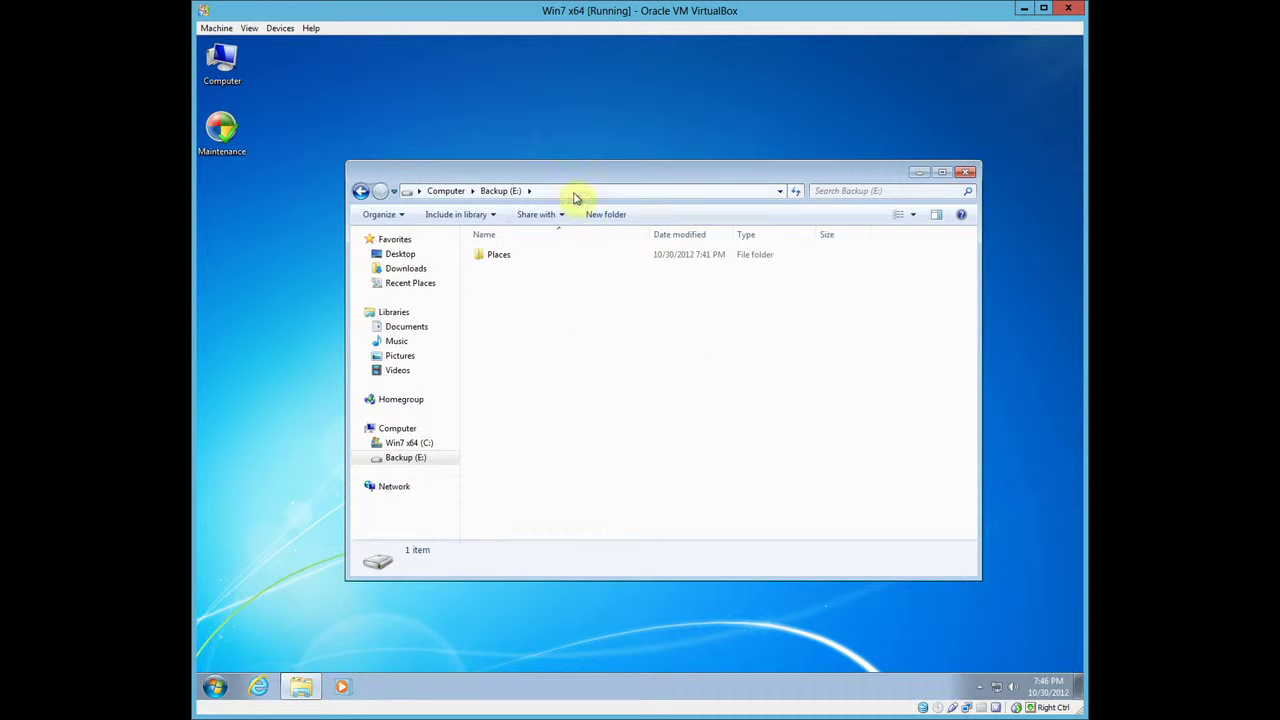
{"action": "left_click", "coordinate": [503, 257]}
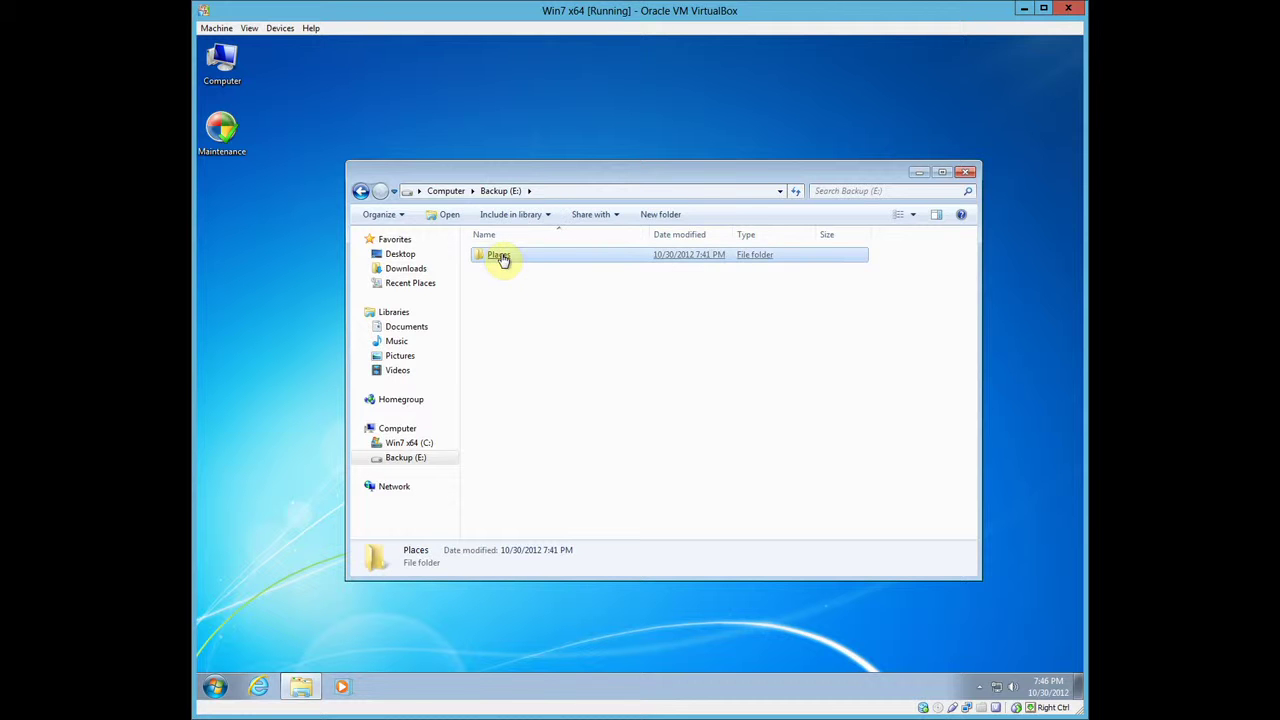
{"action": "left_click", "coordinate": [558, 330]}
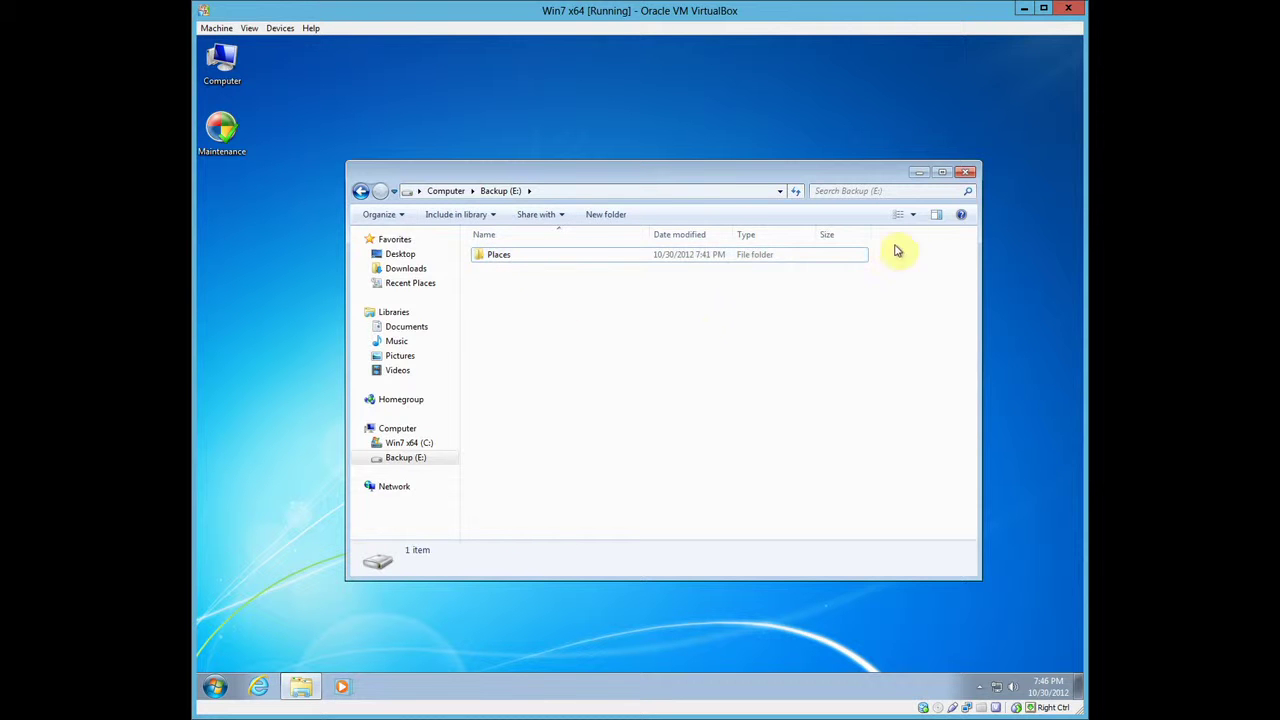
{"action": "left_click", "coordinate": [963, 175]}
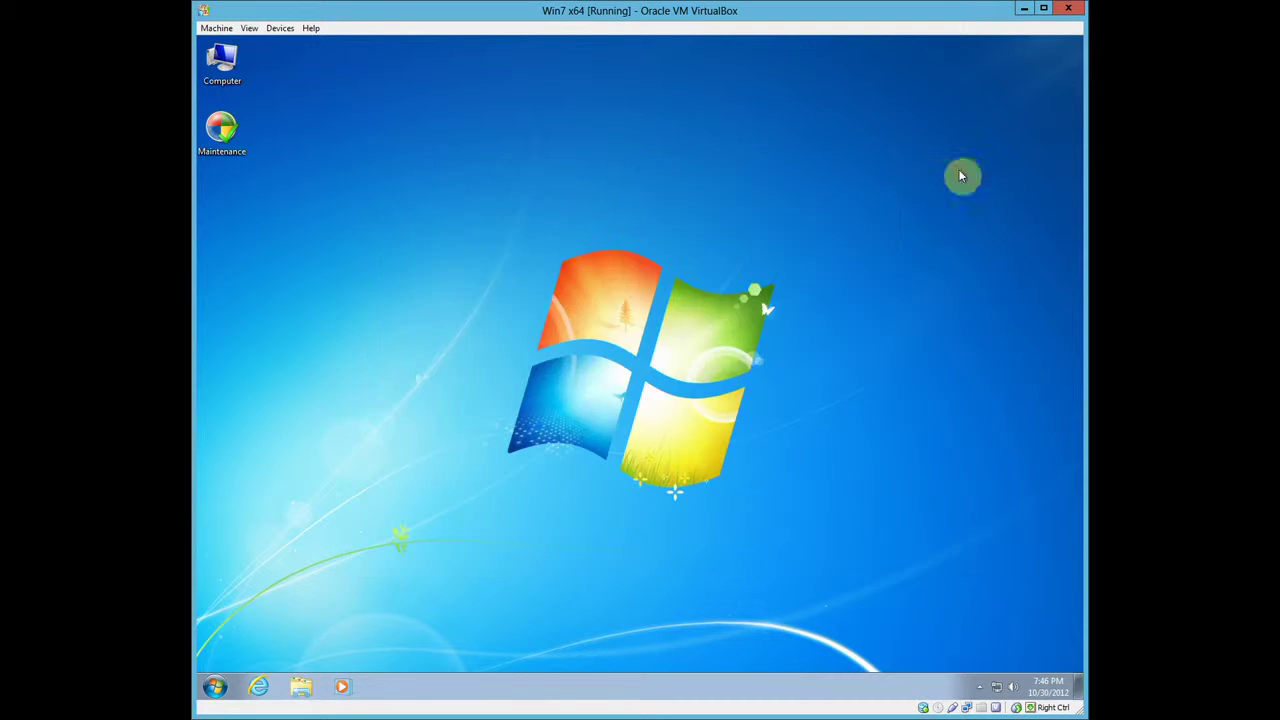
Open the user's profile folder from the Start menu and browse Contacts, Downloads, Favorites, My Documents, Desktop and AppData
{"action": "left_click", "coordinate": [214, 687]}
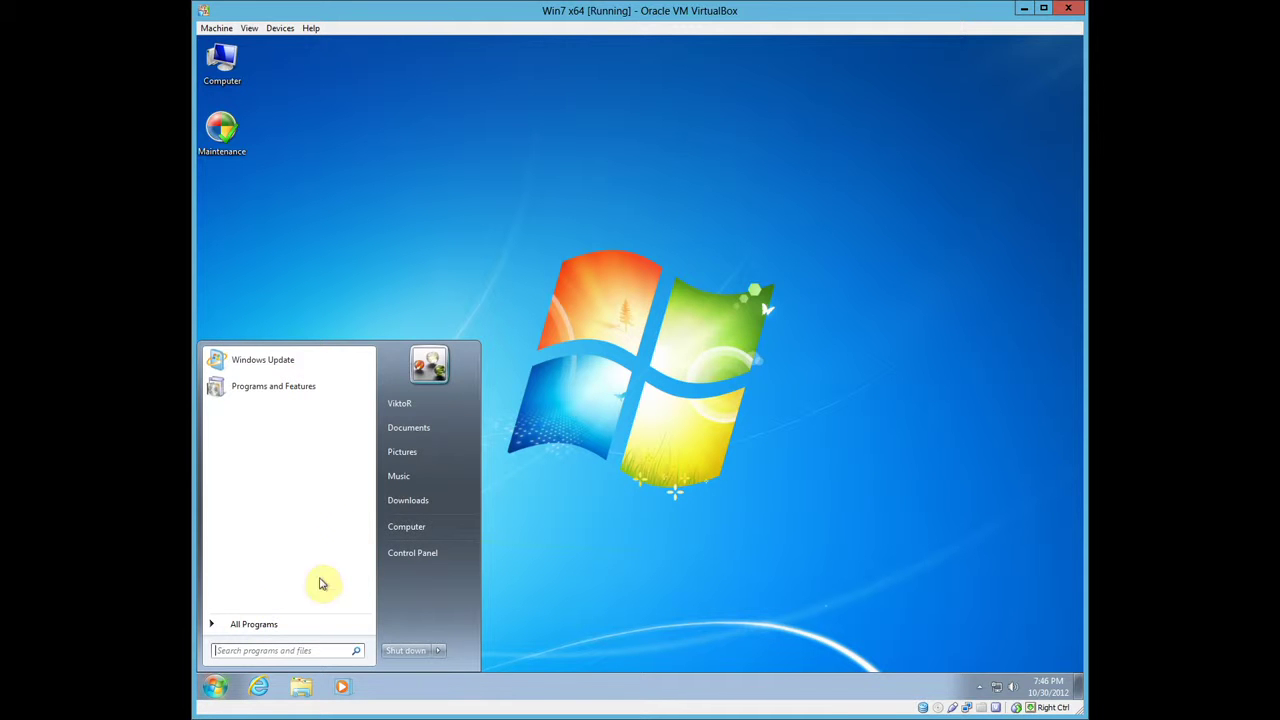
{"action": "left_click", "coordinate": [408, 410]}
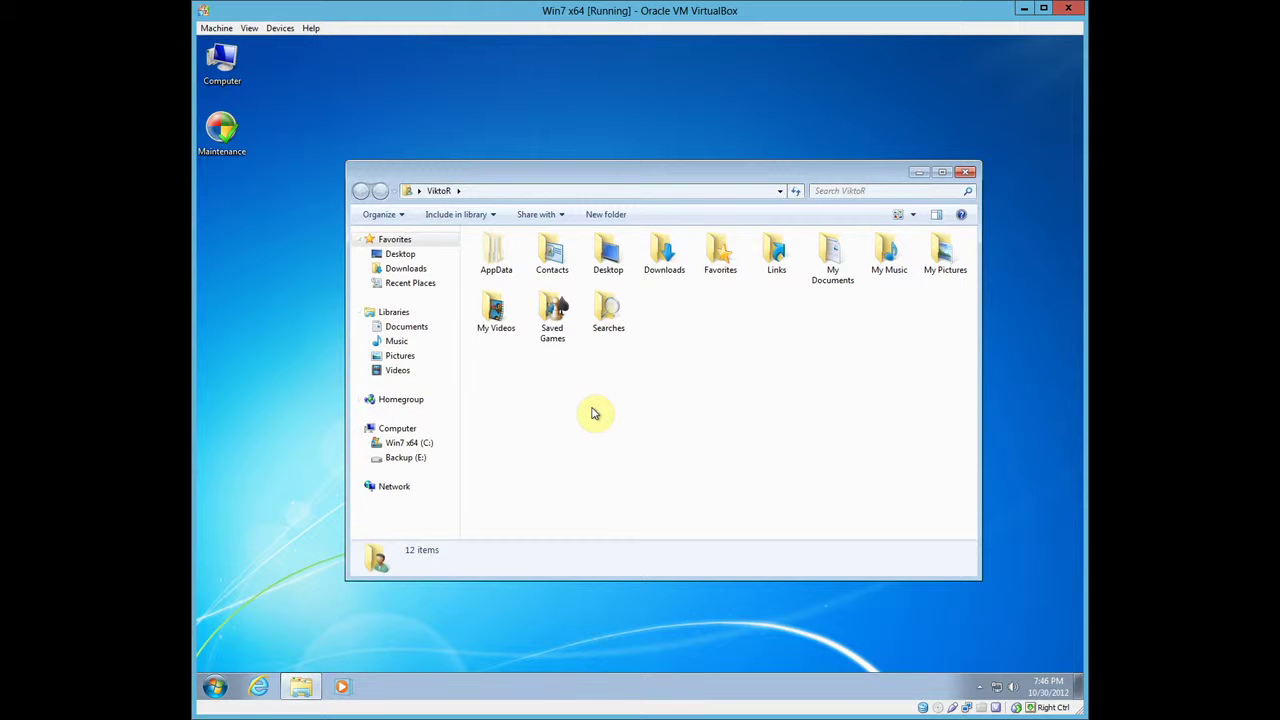
{"action": "left_click", "coordinate": [558, 257]}
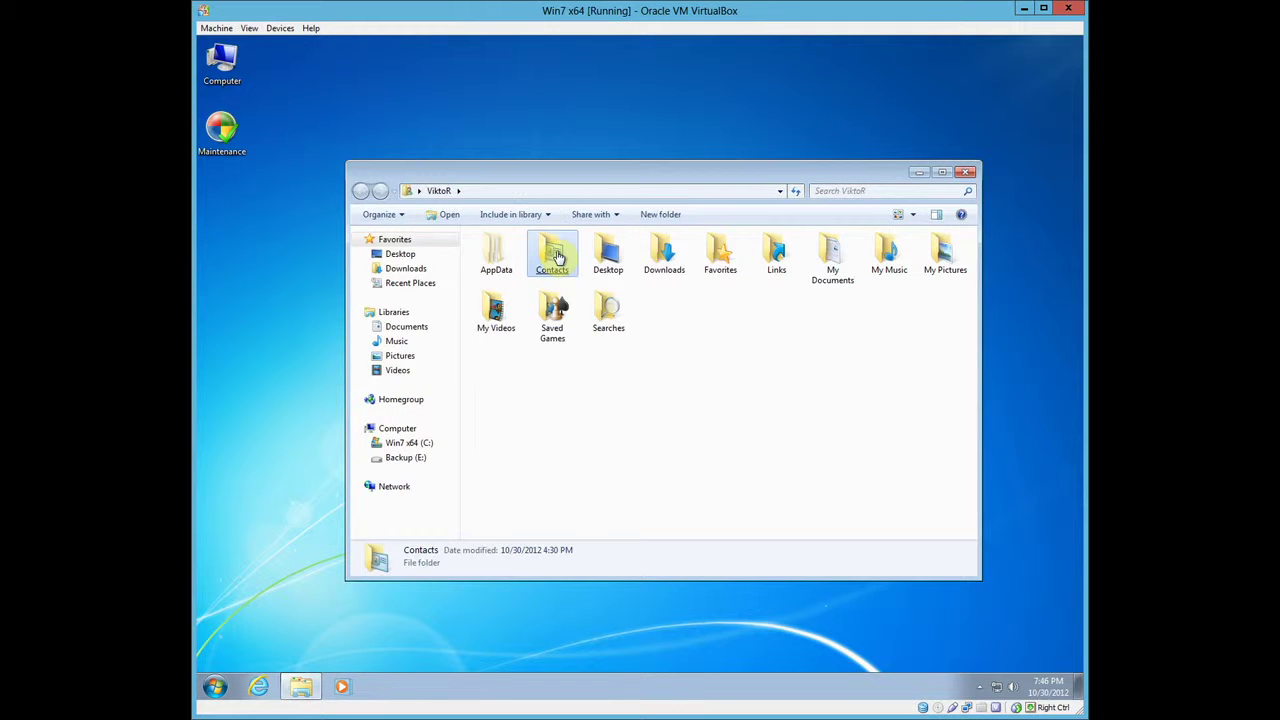
{"action": "left_click", "coordinate": [668, 265]}
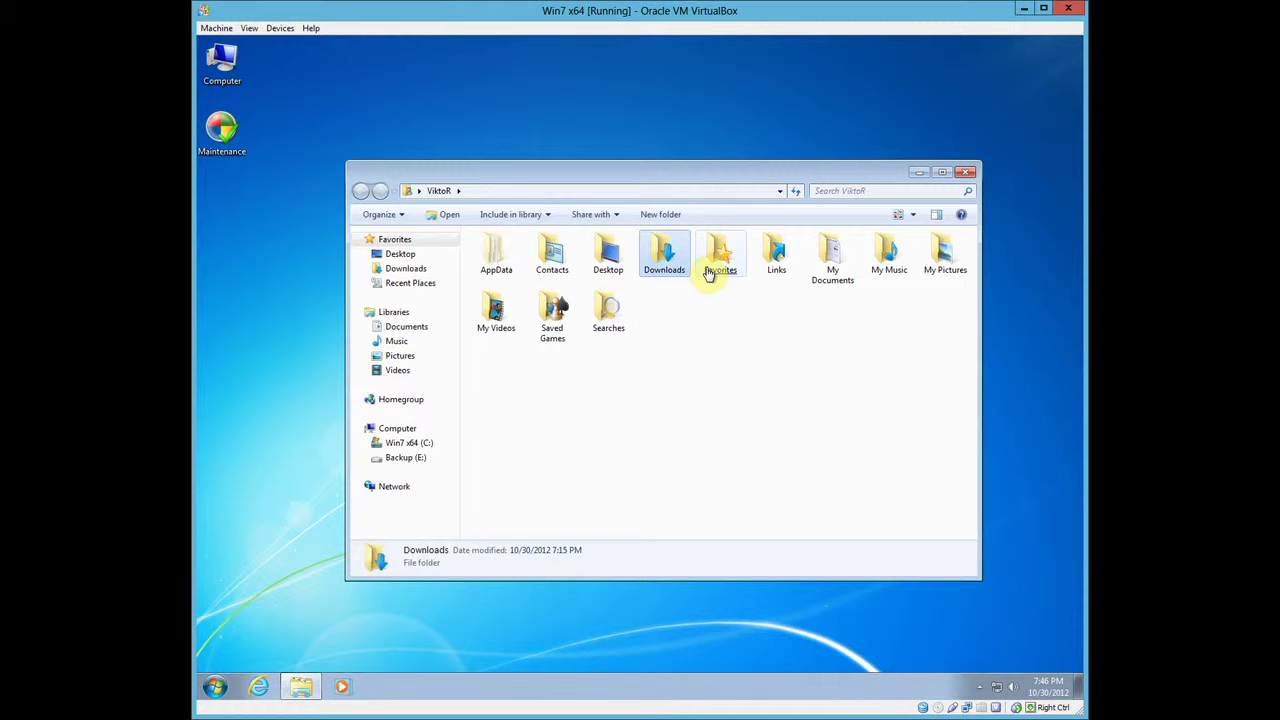
{"action": "left_click", "coordinate": [712, 268]}
{"action": "left_click", "coordinate": [834, 280]}
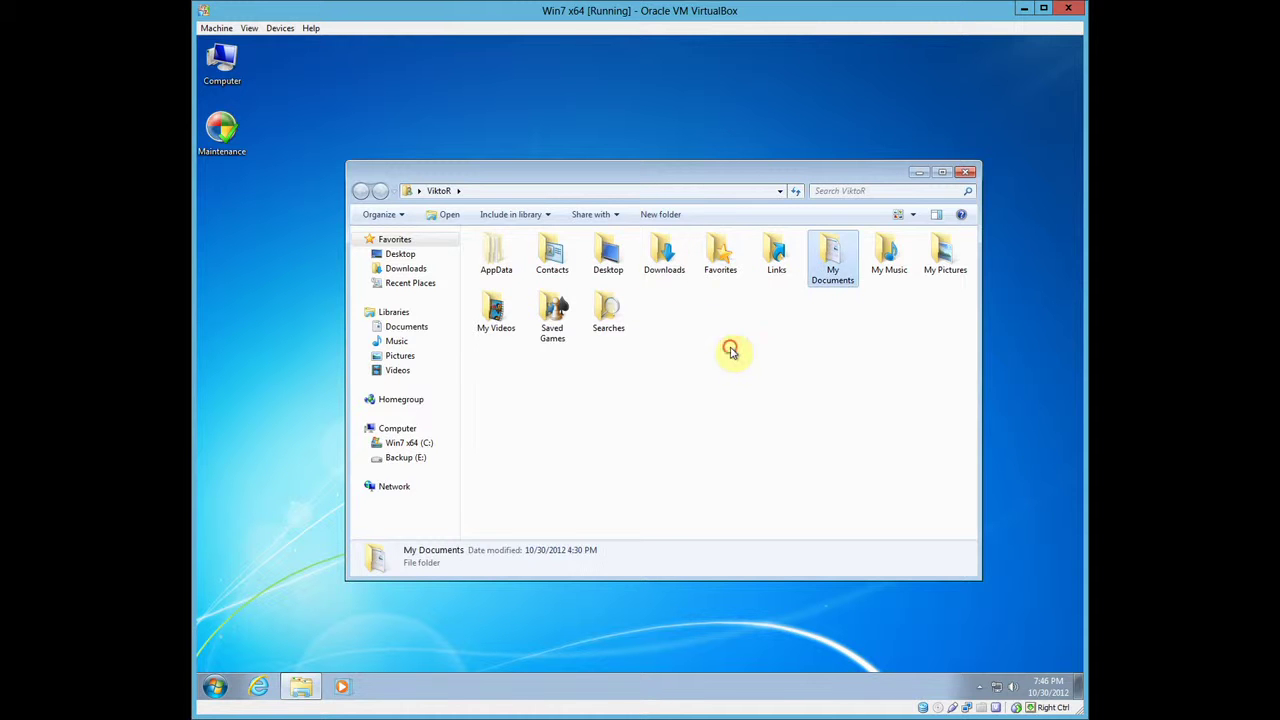
{"action": "left_click", "coordinate": [728, 356]}
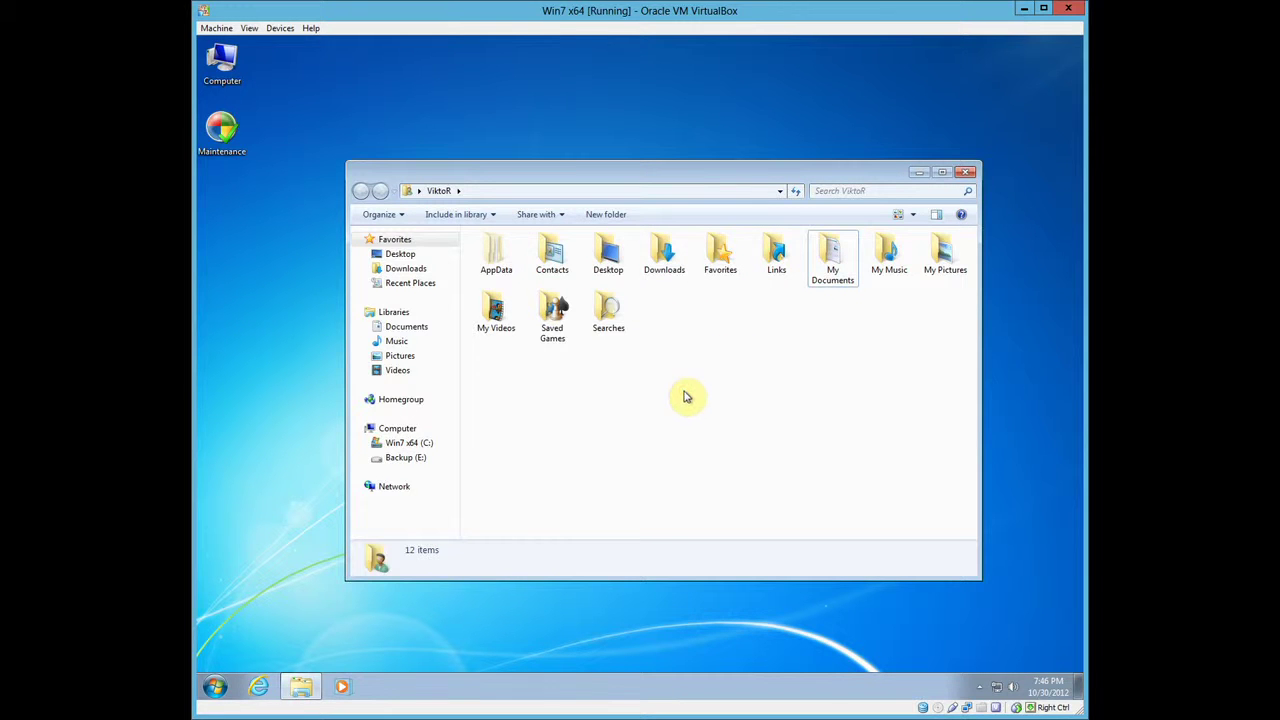
{"action": "left_click", "coordinate": [608, 252]}
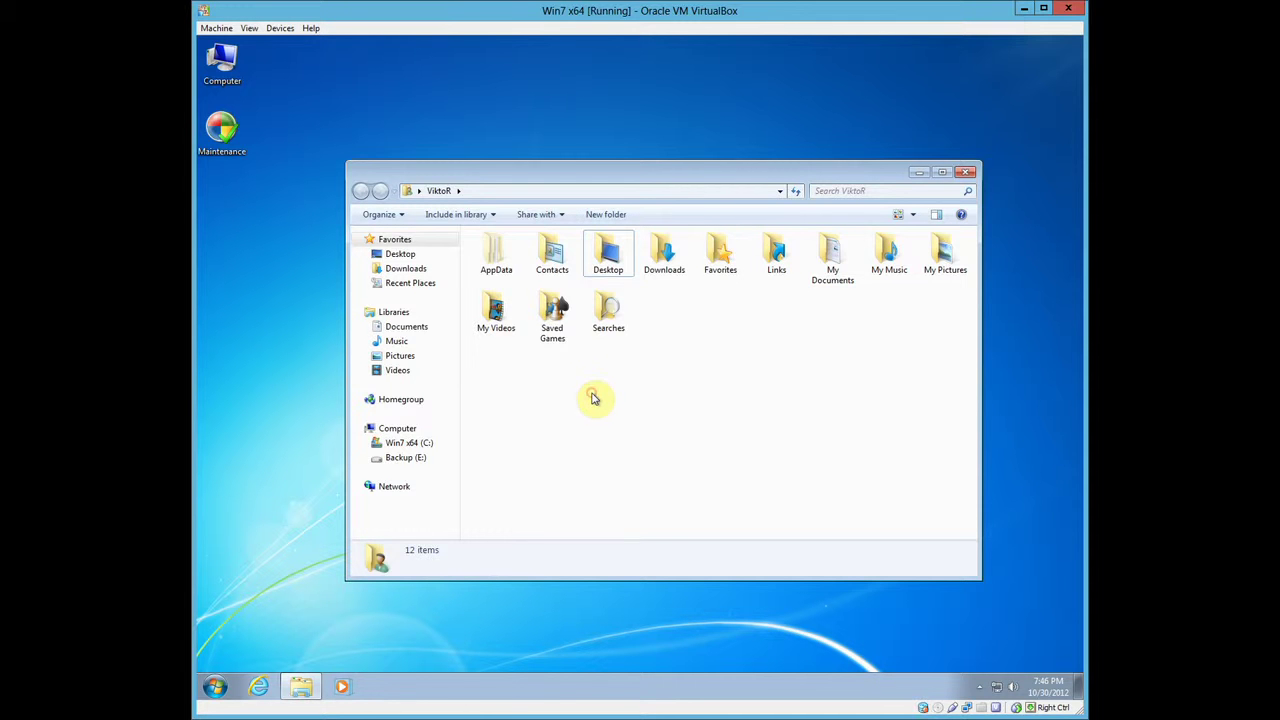
{"action": "left_click", "coordinate": [498, 274]}
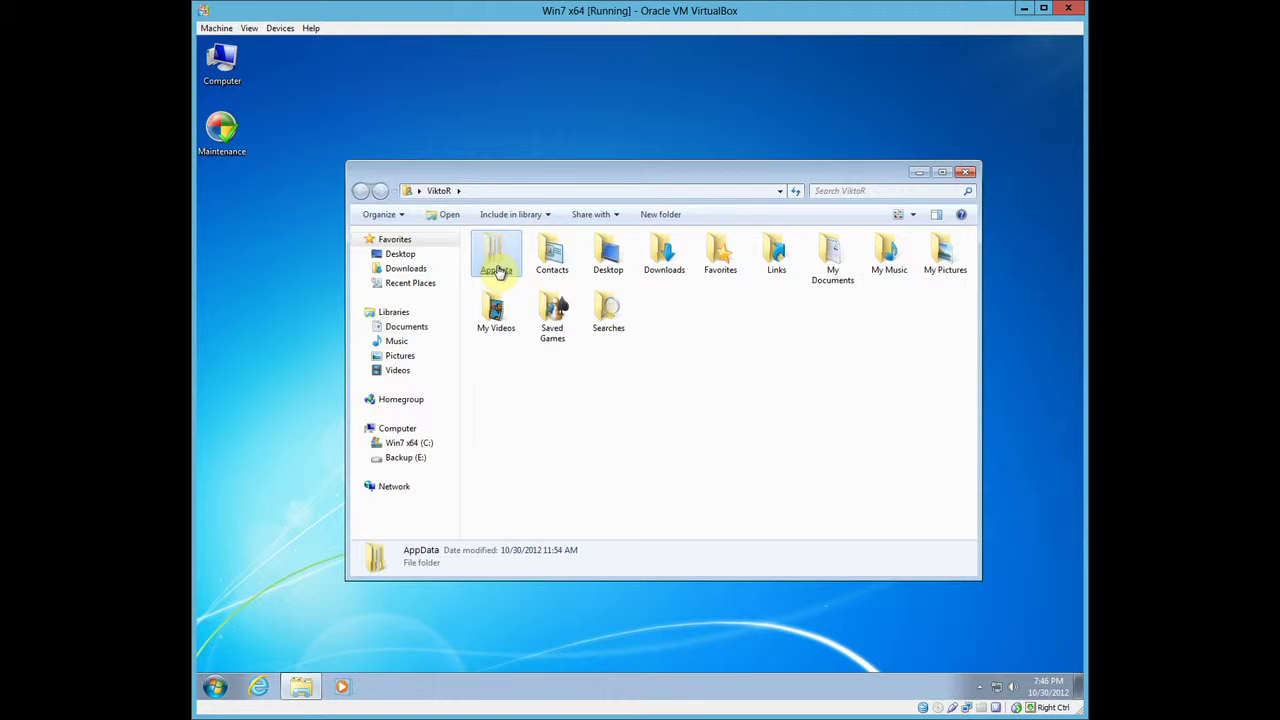
{"action": "left_click", "coordinate": [678, 360]}
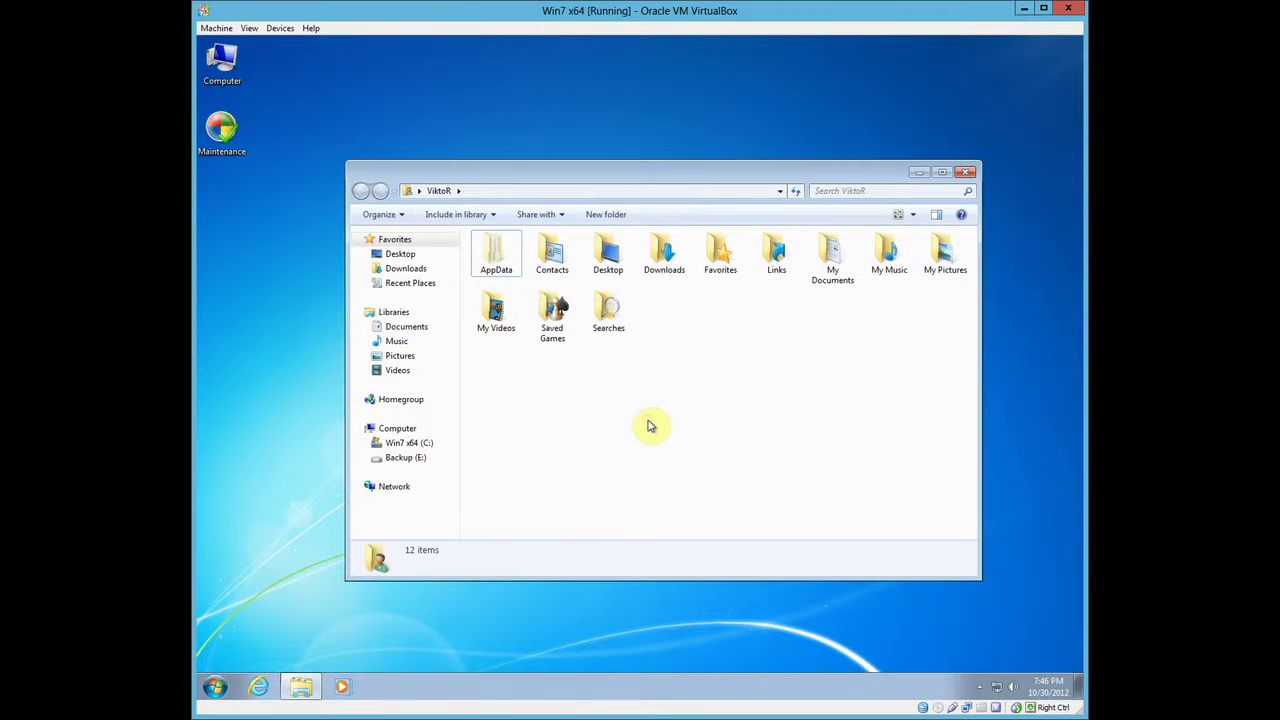
Open Backup (E:)\Places and snap it to the left half, with the profile folder on the right
{"action": "left_click", "coordinate": [245, 77]}
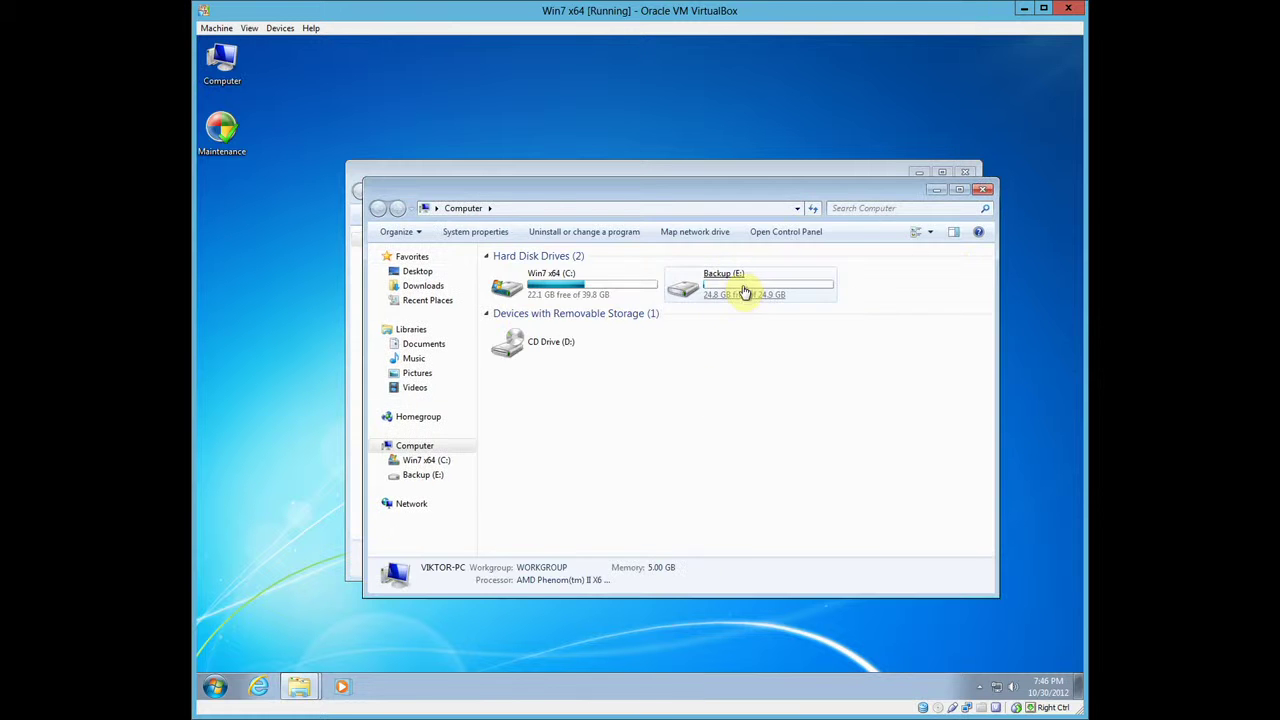
{"action": "double_click", "coordinate": [742, 288]}
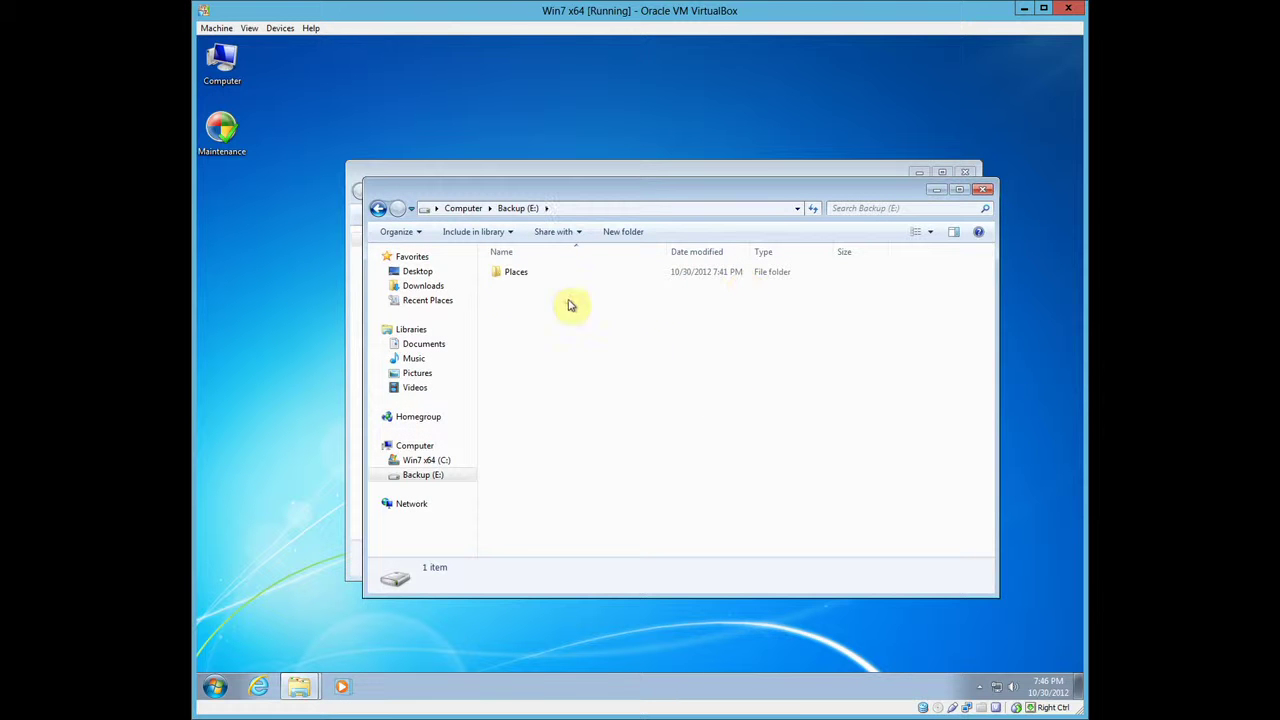
{"action": "left_click", "coordinate": [521, 279]}
{"action": "double_click", "coordinate": [521, 279]}
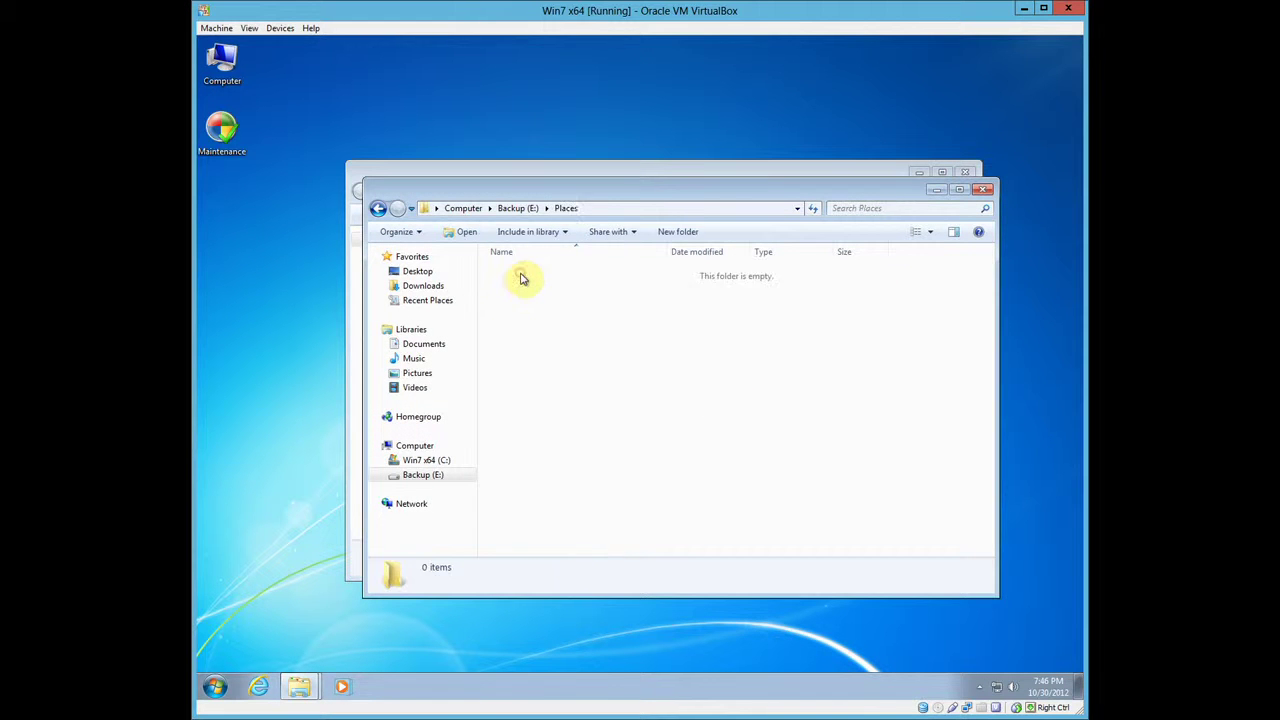
{"action": "left_click_drag", "start_coordinate": [724, 193], "coordinate": [195, 250]}
{"action": "left_click_drag", "start_coordinate": [698, 185], "coordinate": [1082, 220]}
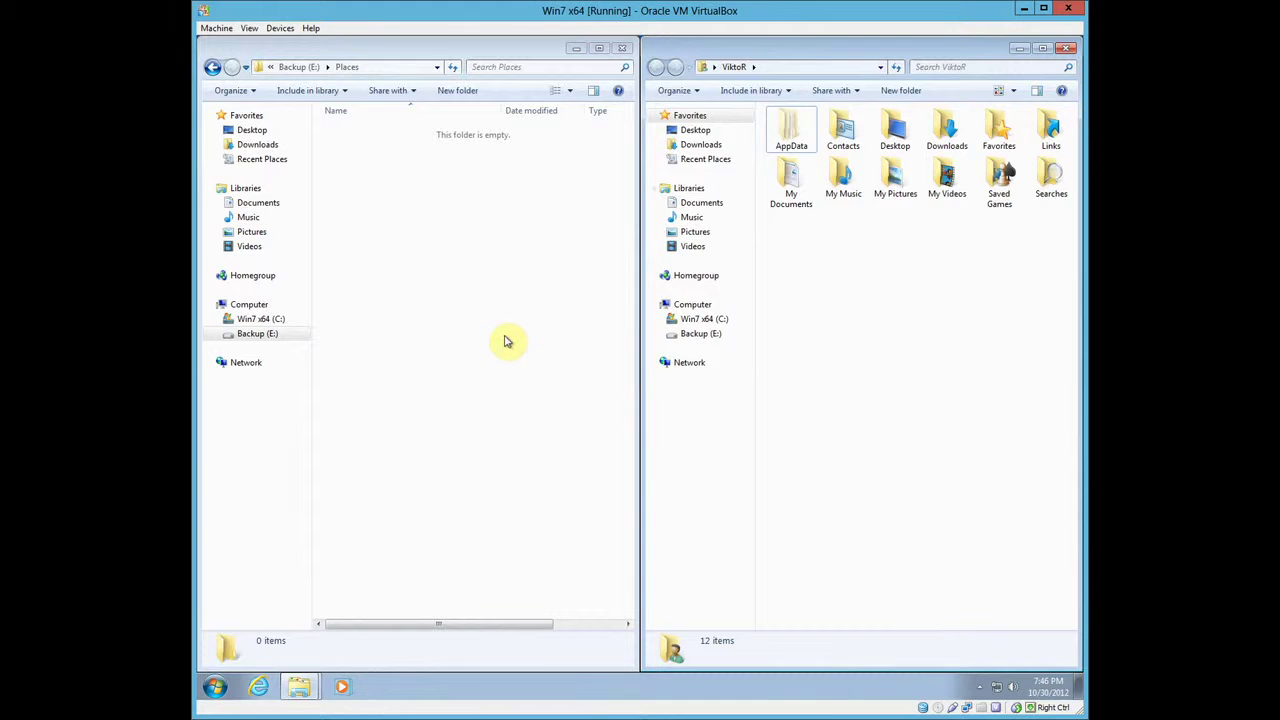
Select Contacts, Downloads, Favorites, Links, Searches, Saved Games, My Videos, My Pictures, My Music and My Documents
{"action": "left_click", "coordinate": [845, 145]}
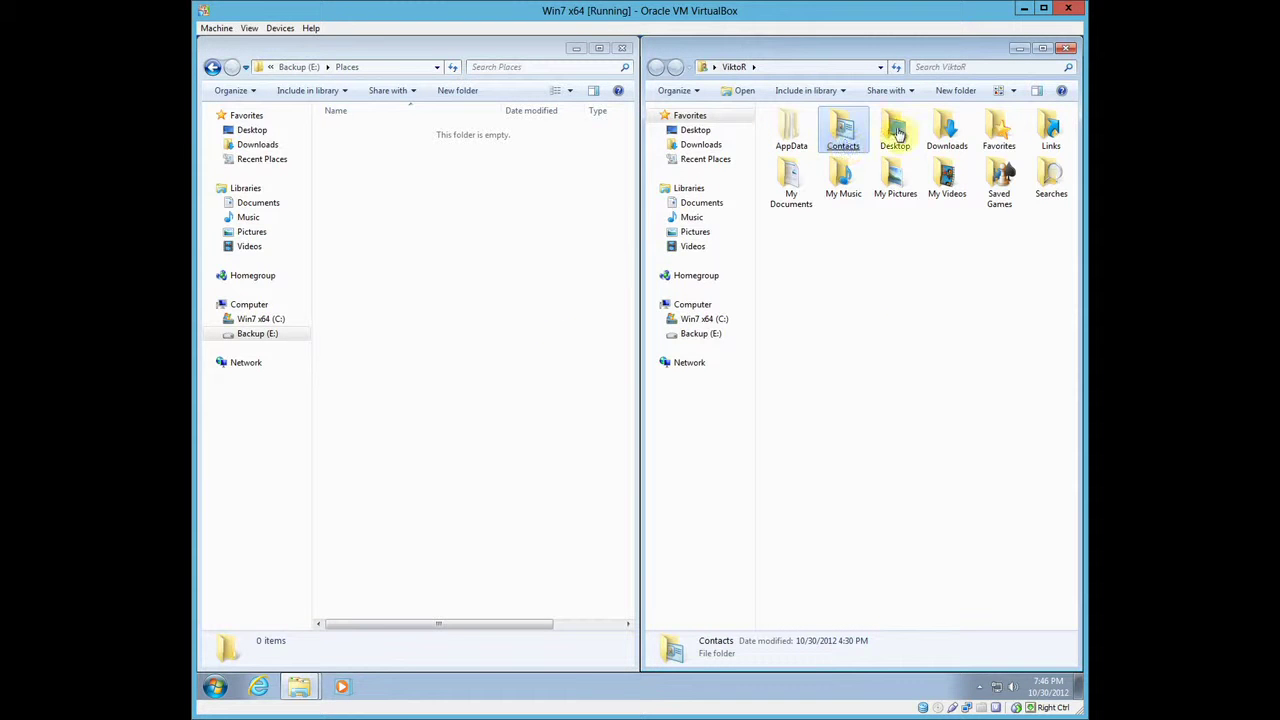
{"action": "left_click", "coordinate": [945, 135], "text": "ctrl"}
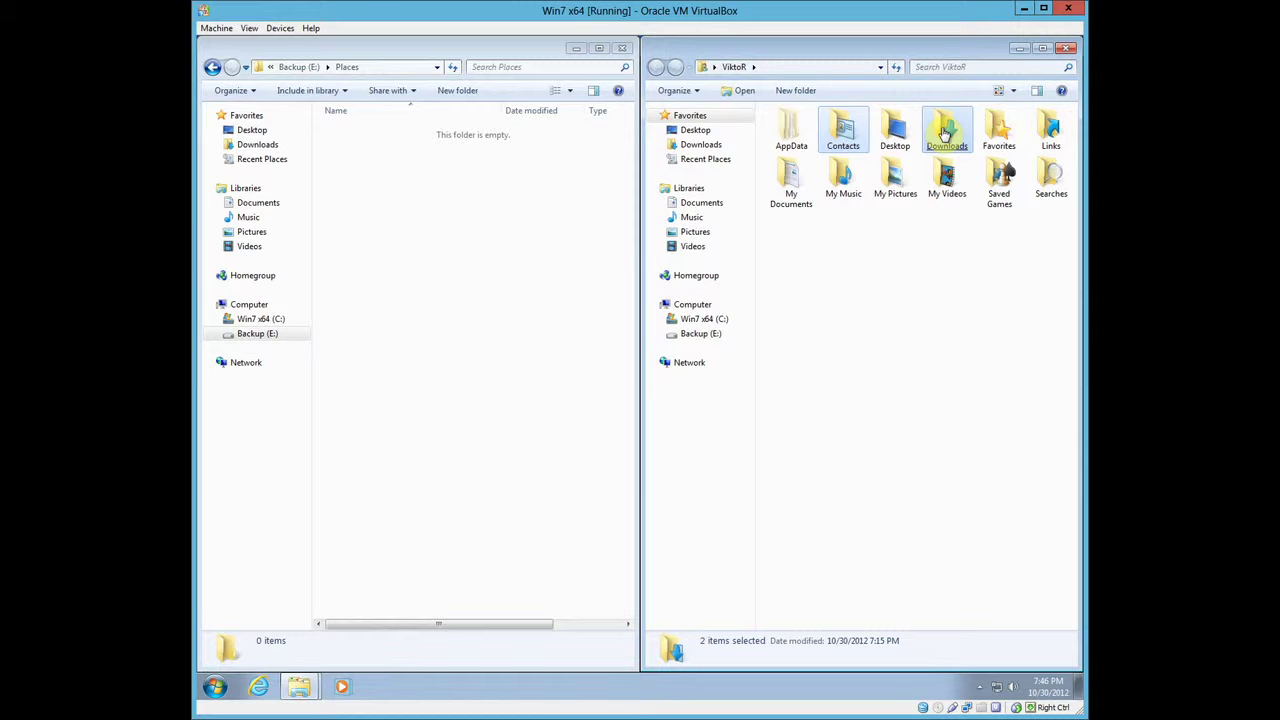
{"action": "left_click", "coordinate": [997, 130], "text": "ctrl"}
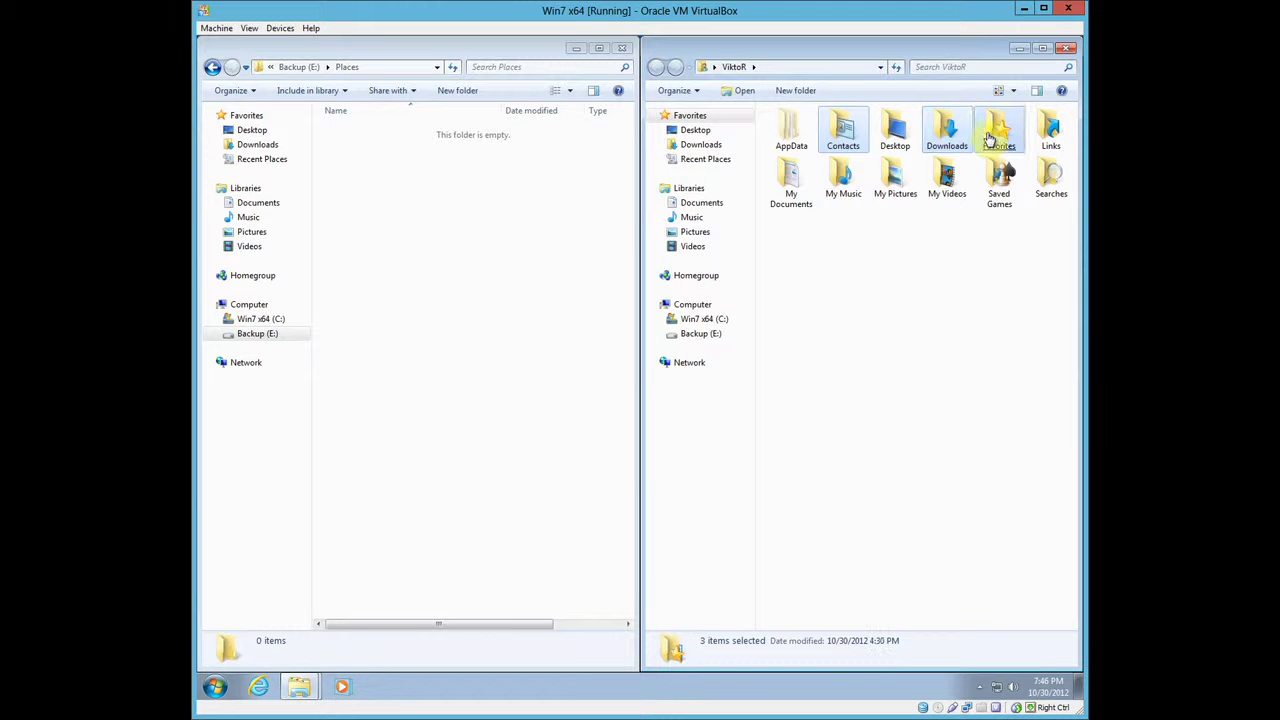
{"action": "left_click", "coordinate": [1047, 140], "text": "ctrl"}
{"action": "left_click", "coordinate": [1049, 180], "text": "ctrl"}
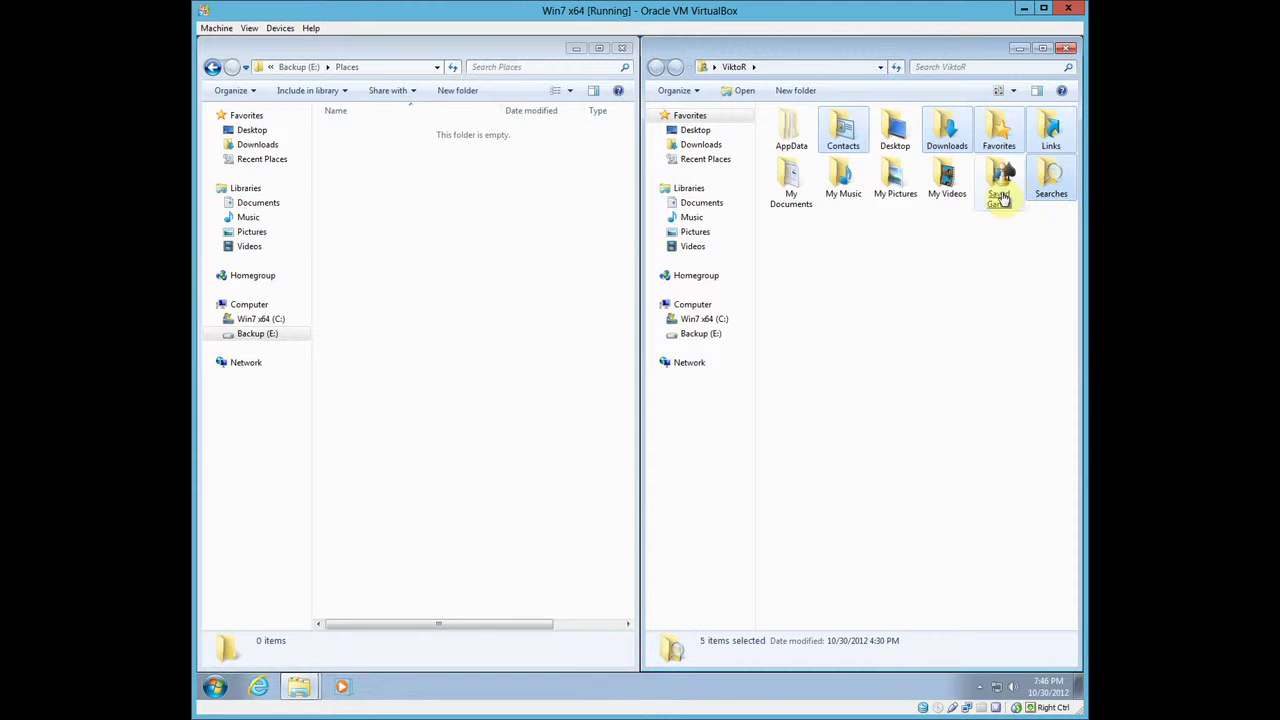
{"action": "left_click", "coordinate": [1000, 182], "text": "ctrl"}
{"action": "left_click", "coordinate": [945, 190], "text": "ctrl"}
{"action": "left_click", "coordinate": [900, 190], "text": "ctrl"}
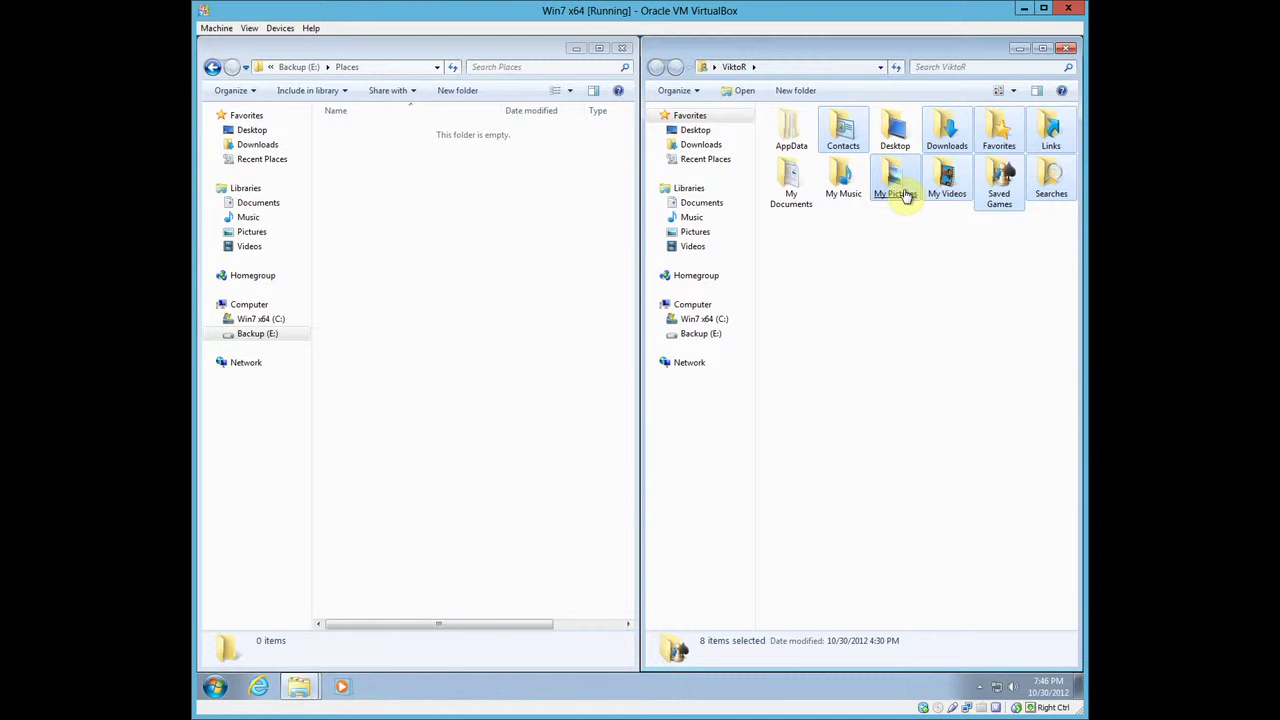
{"action": "left_click", "coordinate": [857, 190], "text": "ctrl"}
{"action": "left_click", "coordinate": [792, 186], "text": "ctrl"}
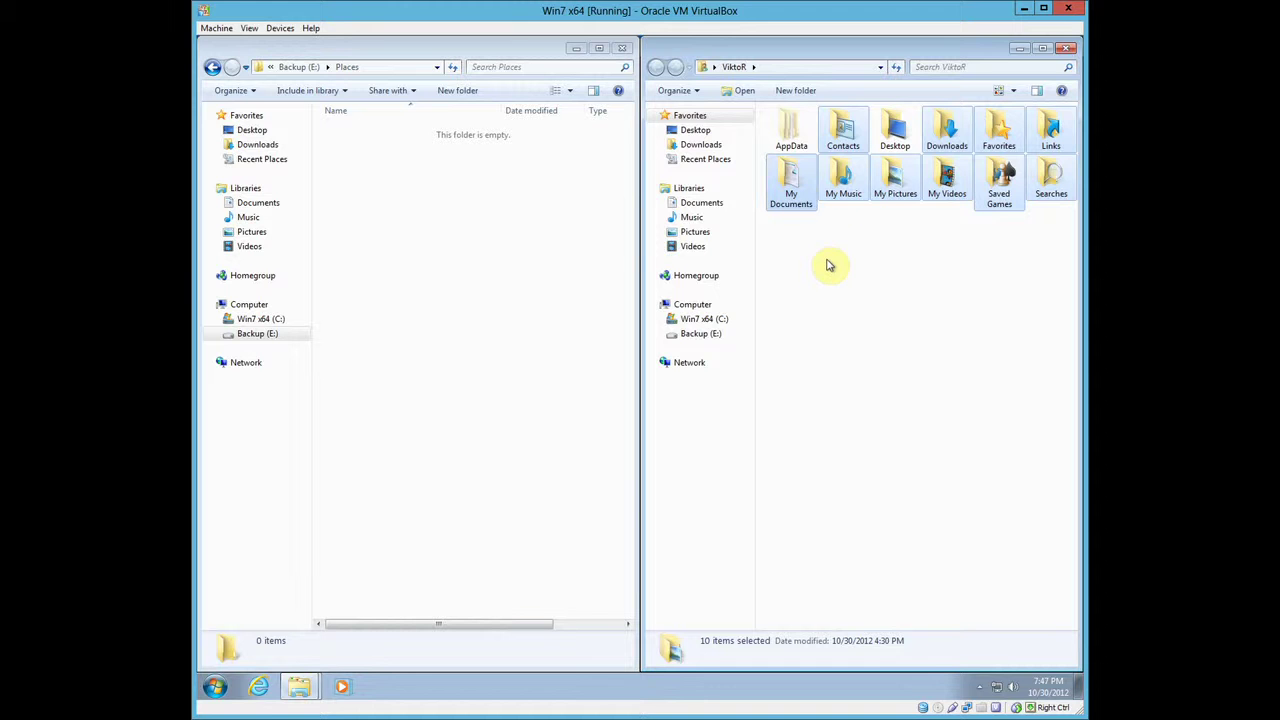
Drag the ten selected folders into Places to copy them, then clear both selections
{"action": "left_click_drag", "start_coordinate": [788, 182], "coordinate": [445, 270]}
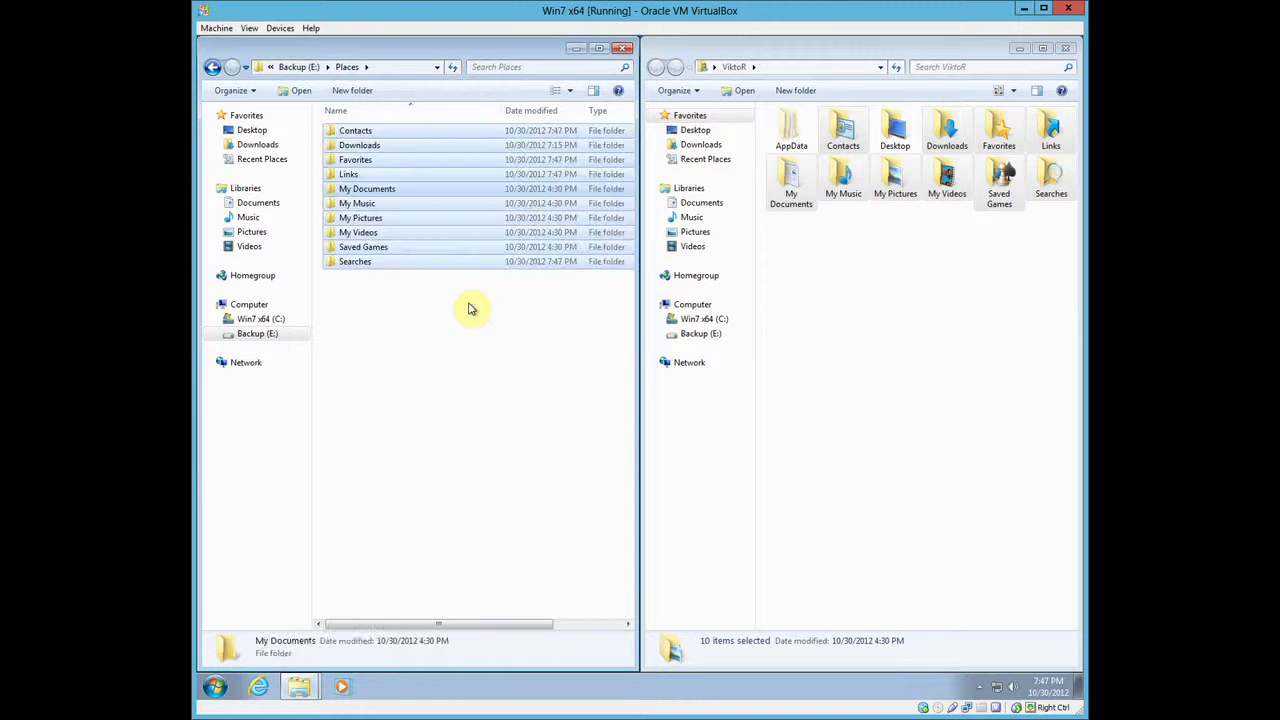
{"action": "left_click", "coordinate": [868, 332]}
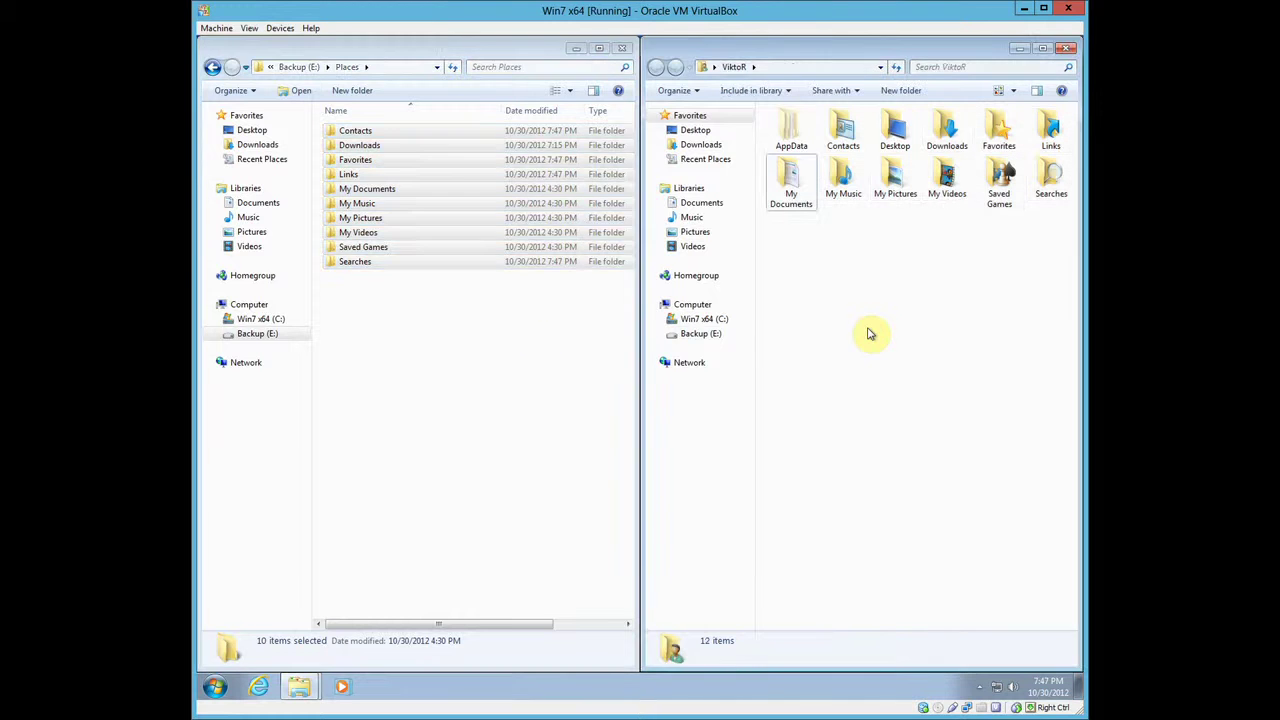
{"action": "left_click", "coordinate": [466, 338]}
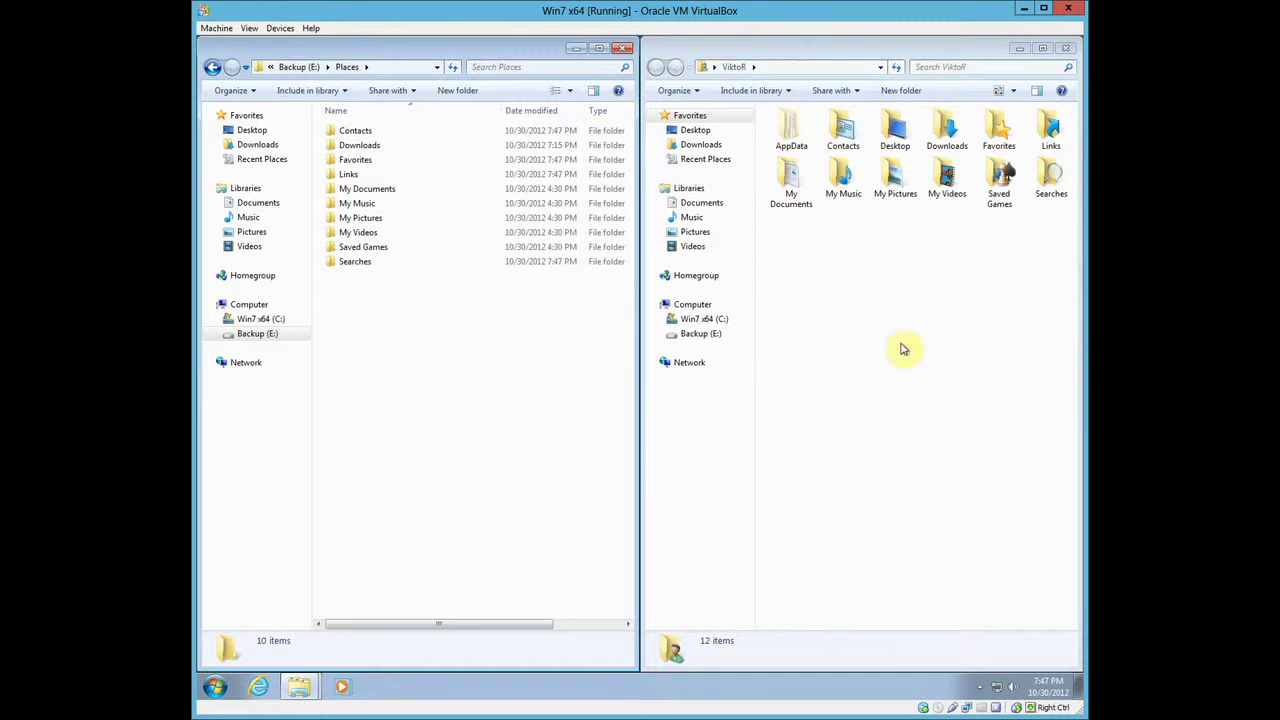
{"action": "right_click", "coordinate": [840, 137]}
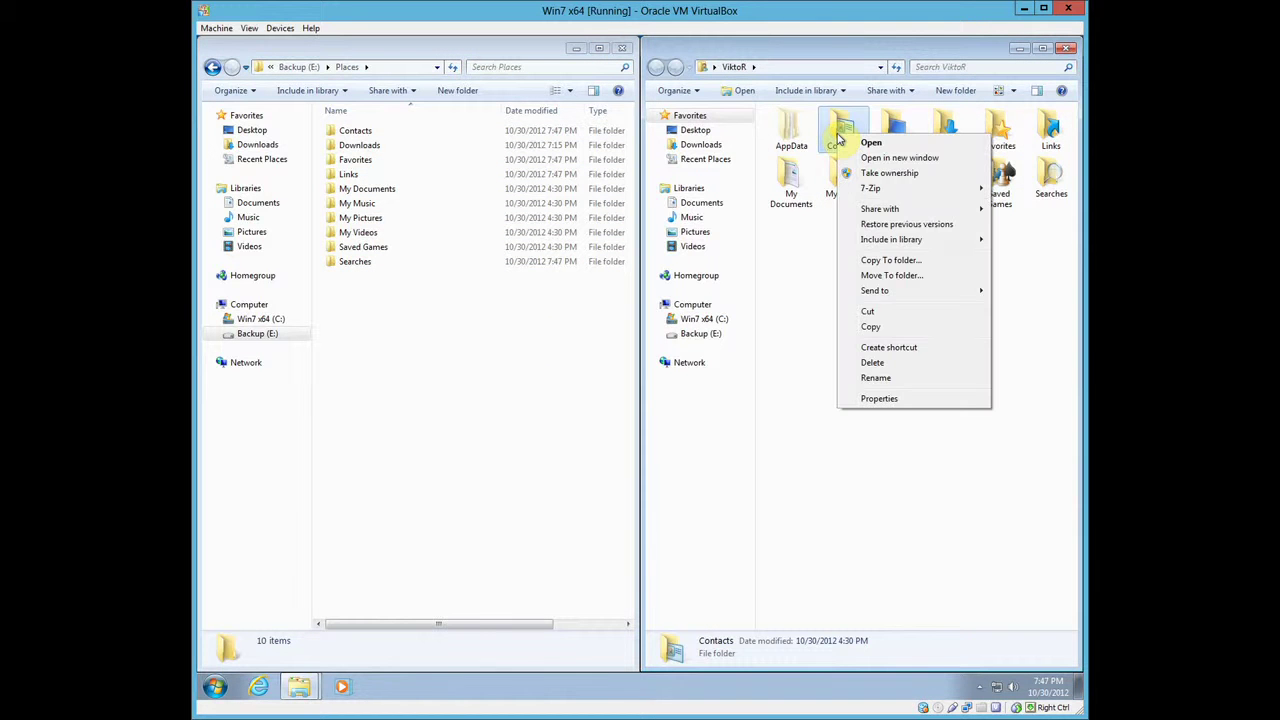
In the Contacts properties, set the Location target to Backup (E:)\Places\Contacts
{"action": "left_click", "coordinate": [885, 399]}
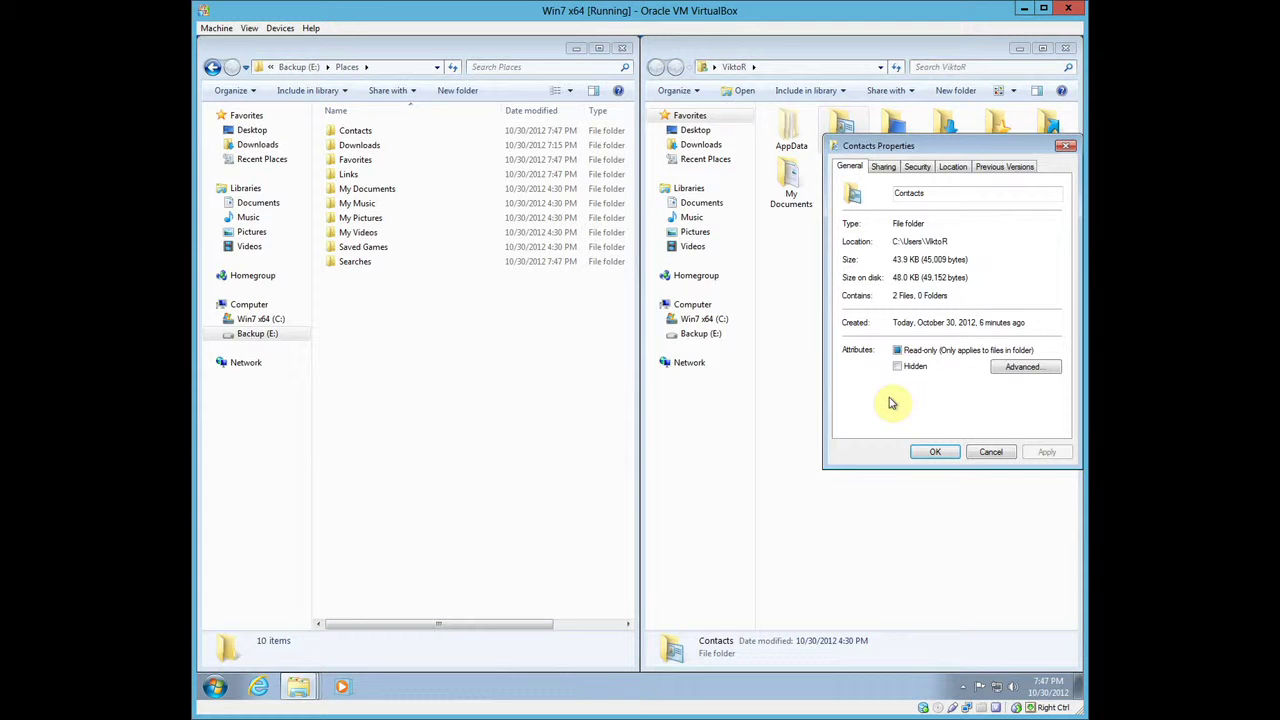
{"action": "left_click", "coordinate": [952, 168]}
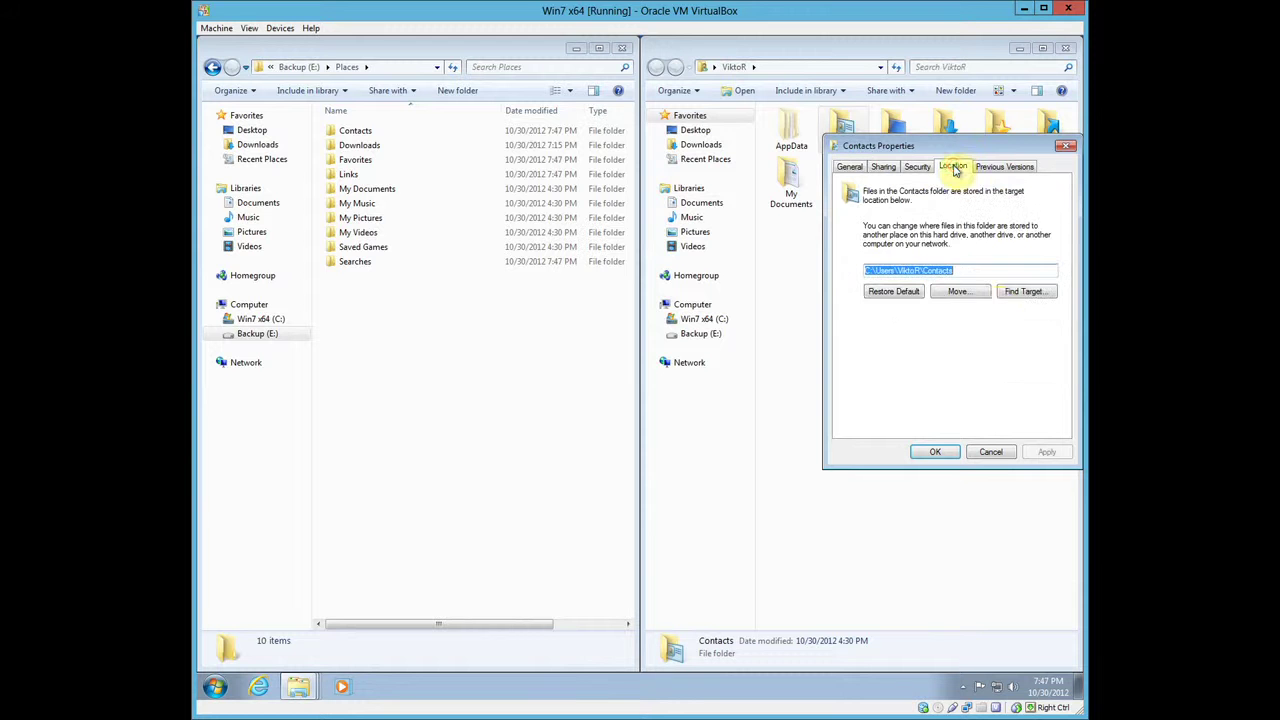
{"action": "left_click", "coordinate": [945, 292]}
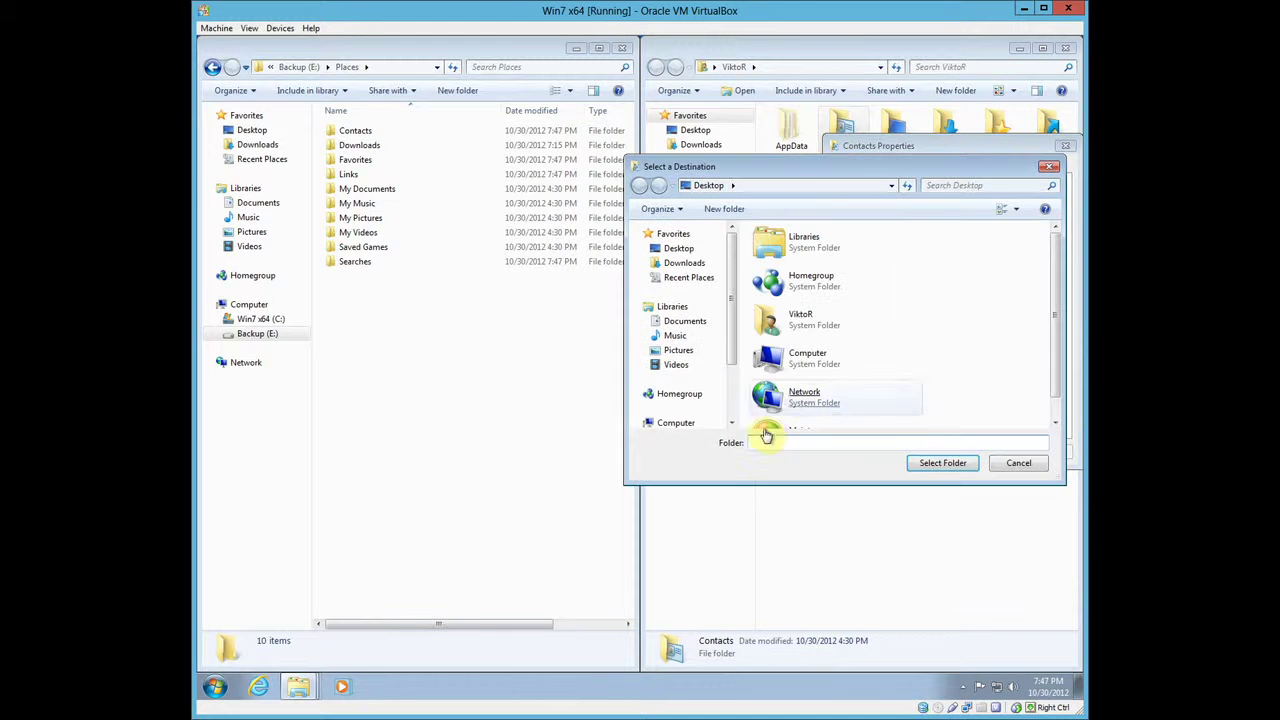
{"action": "left_click", "coordinate": [731, 410]}
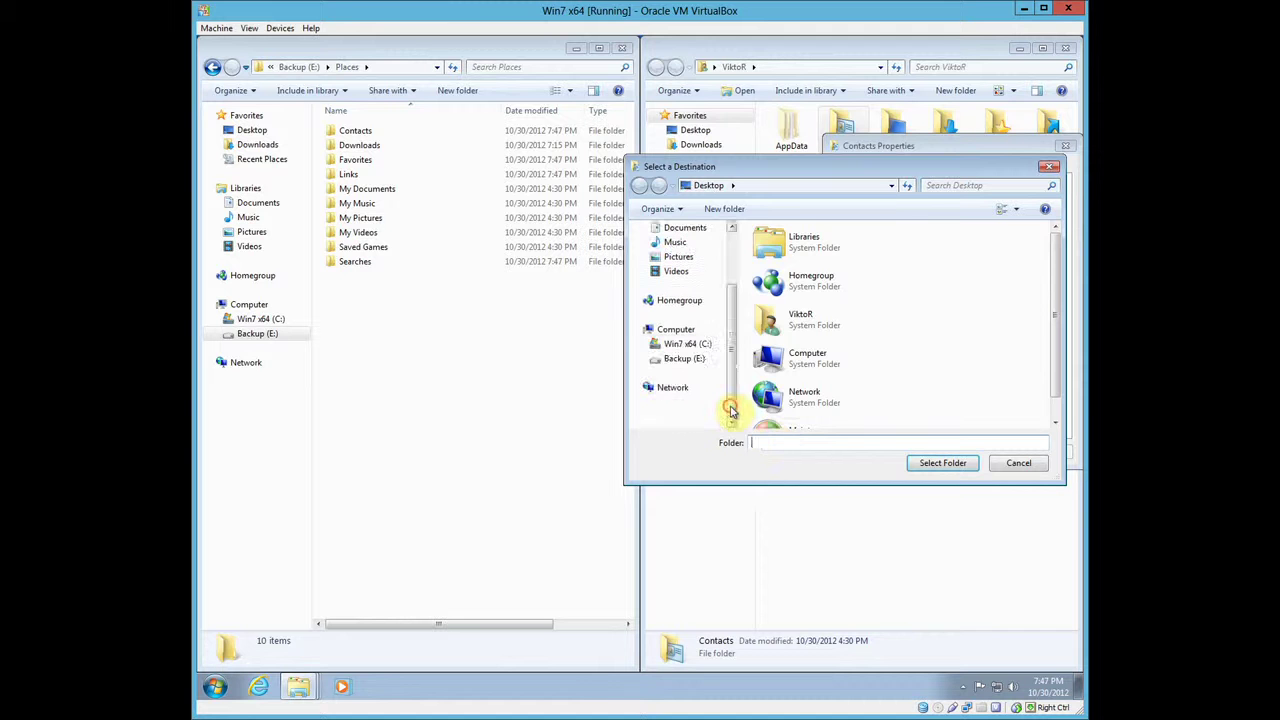
{"action": "left_click", "coordinate": [685, 360]}
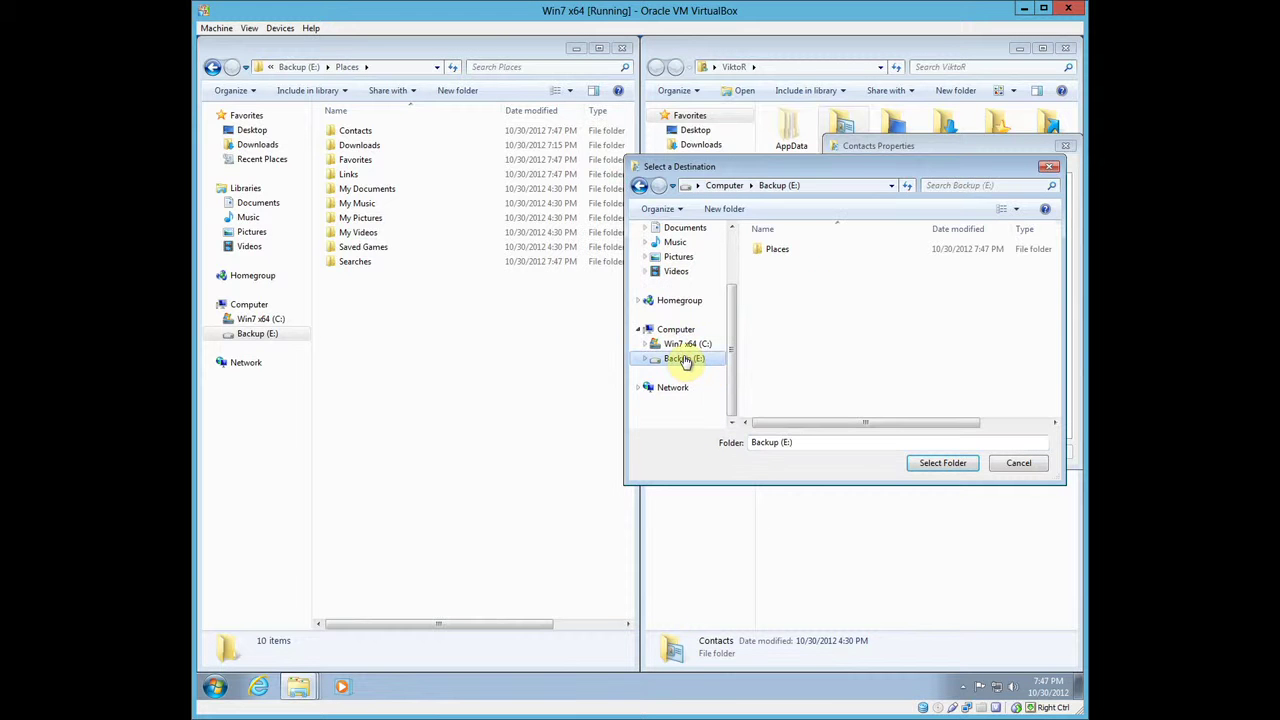
{"action": "double_click", "coordinate": [774, 249]}
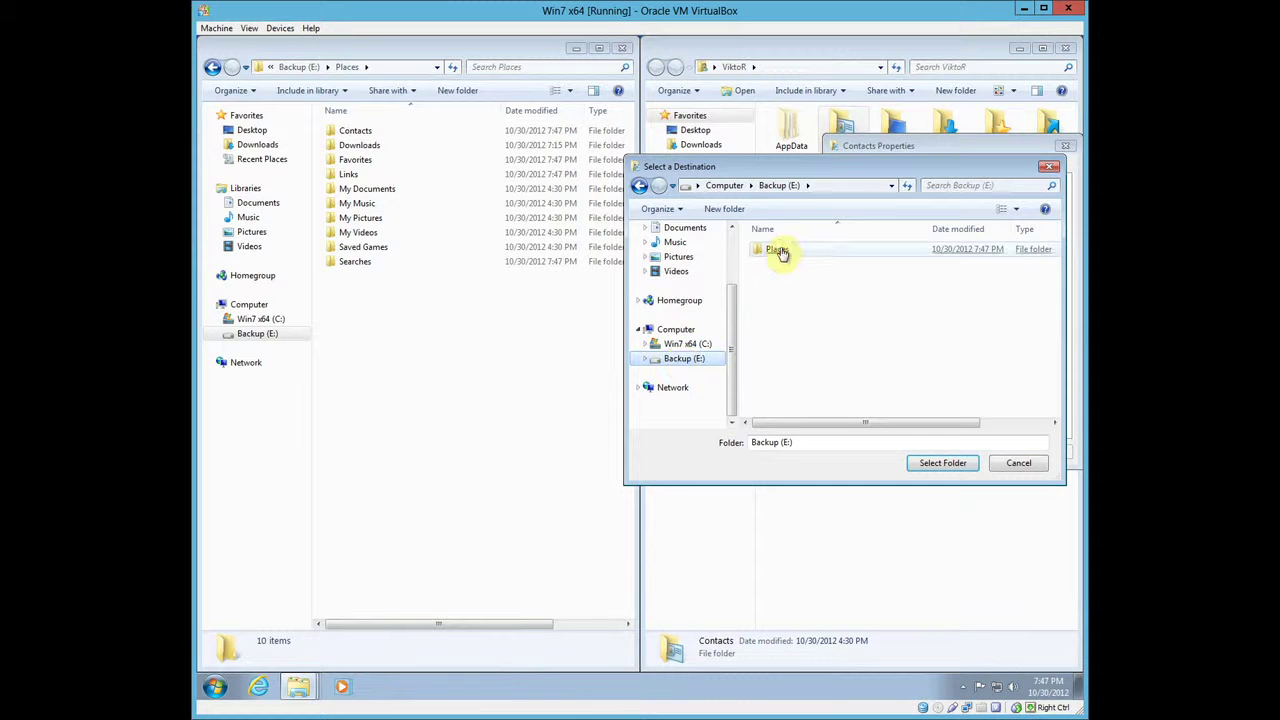
{"action": "double_click", "coordinate": [777, 249]}
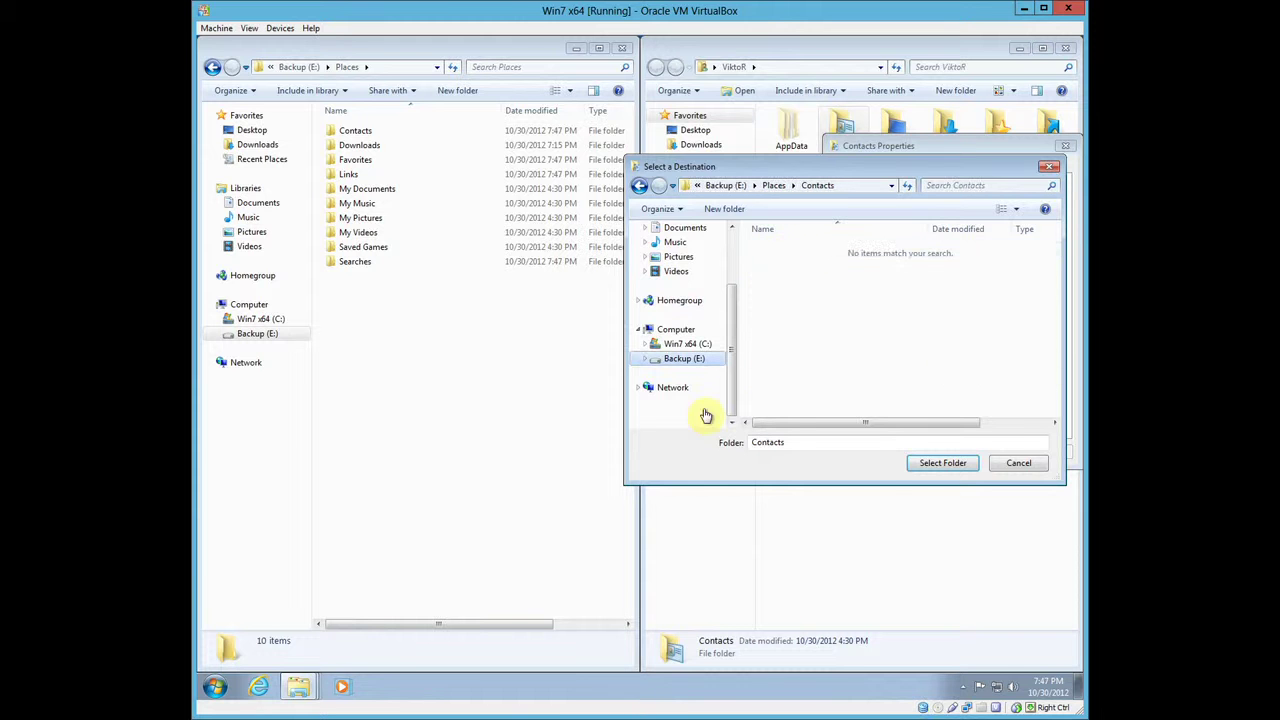
{"action": "left_click", "coordinate": [928, 465]}
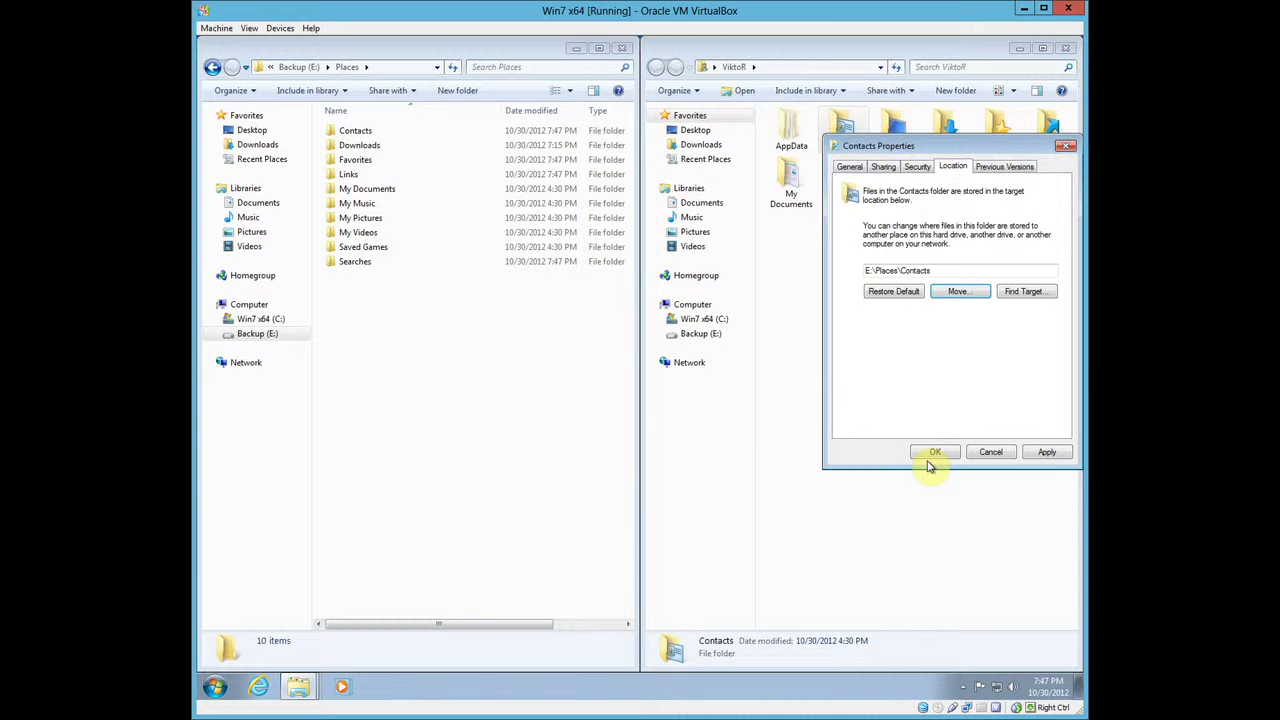
Apply the new location, move the existing files and replace the duplicate contact file
{"action": "left_click", "coordinate": [1047, 454]}
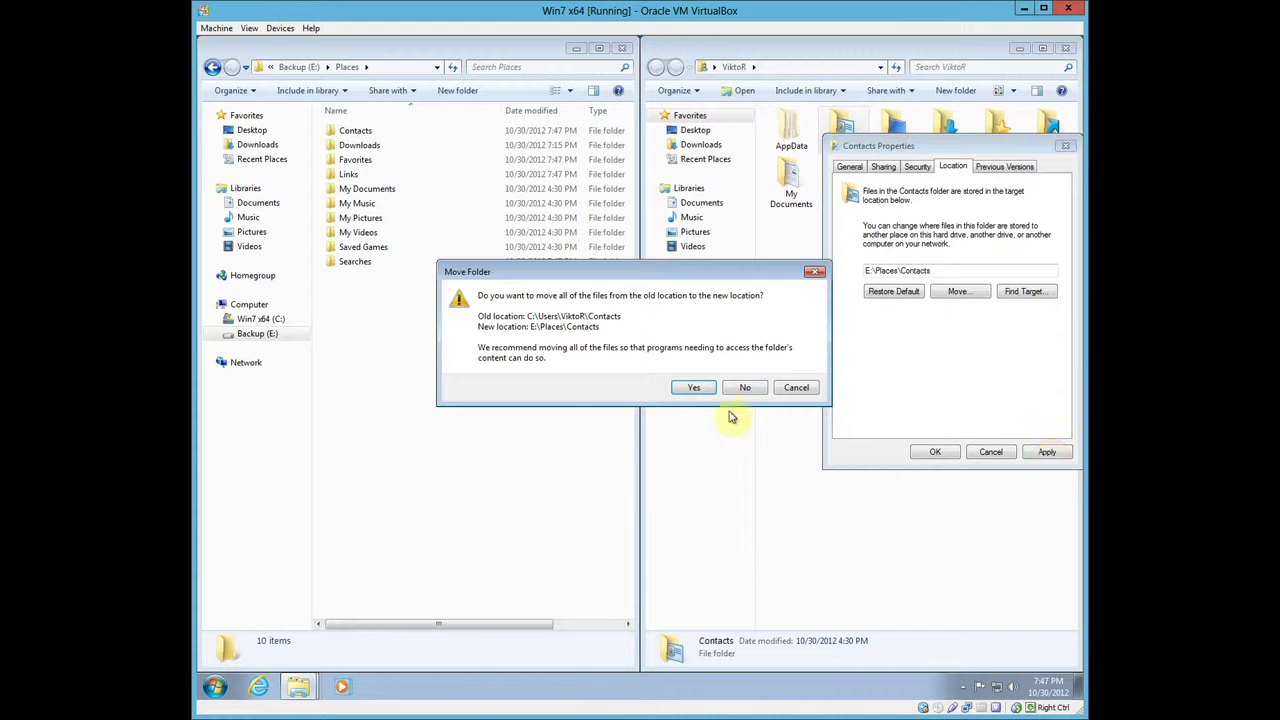
{"action": "left_click", "coordinate": [695, 388]}
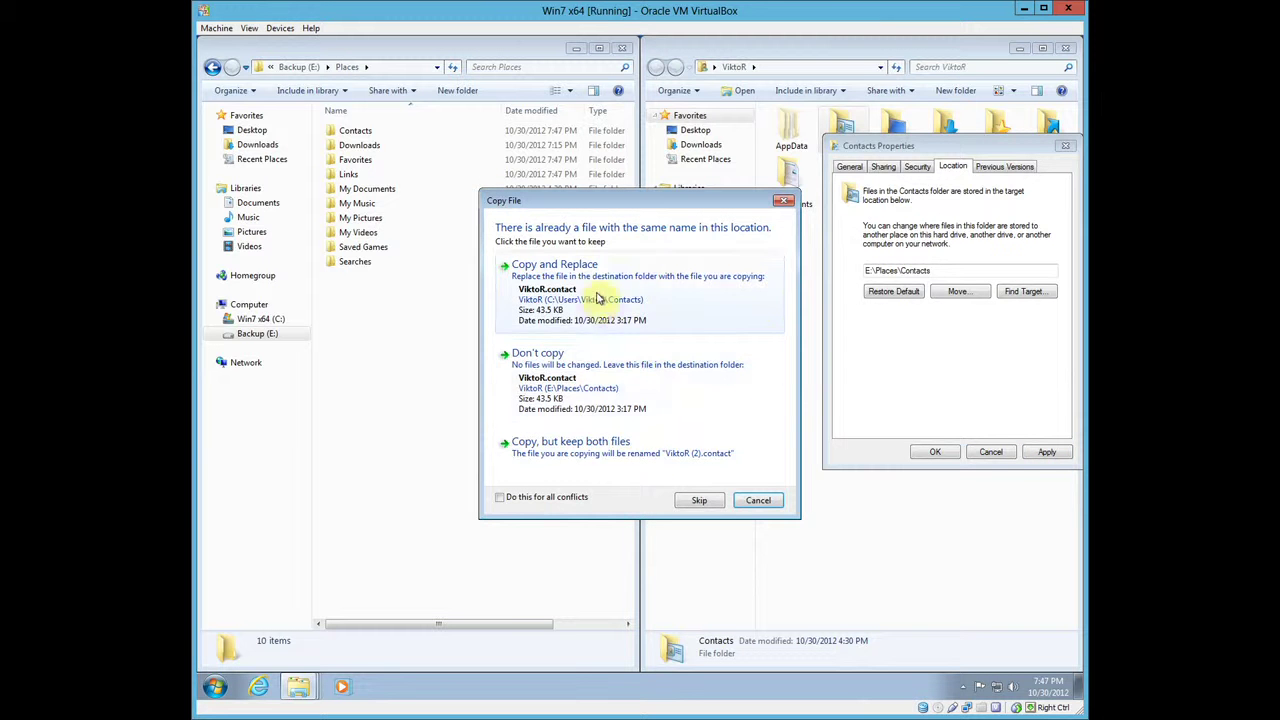
{"action": "left_click", "coordinate": [597, 292]}
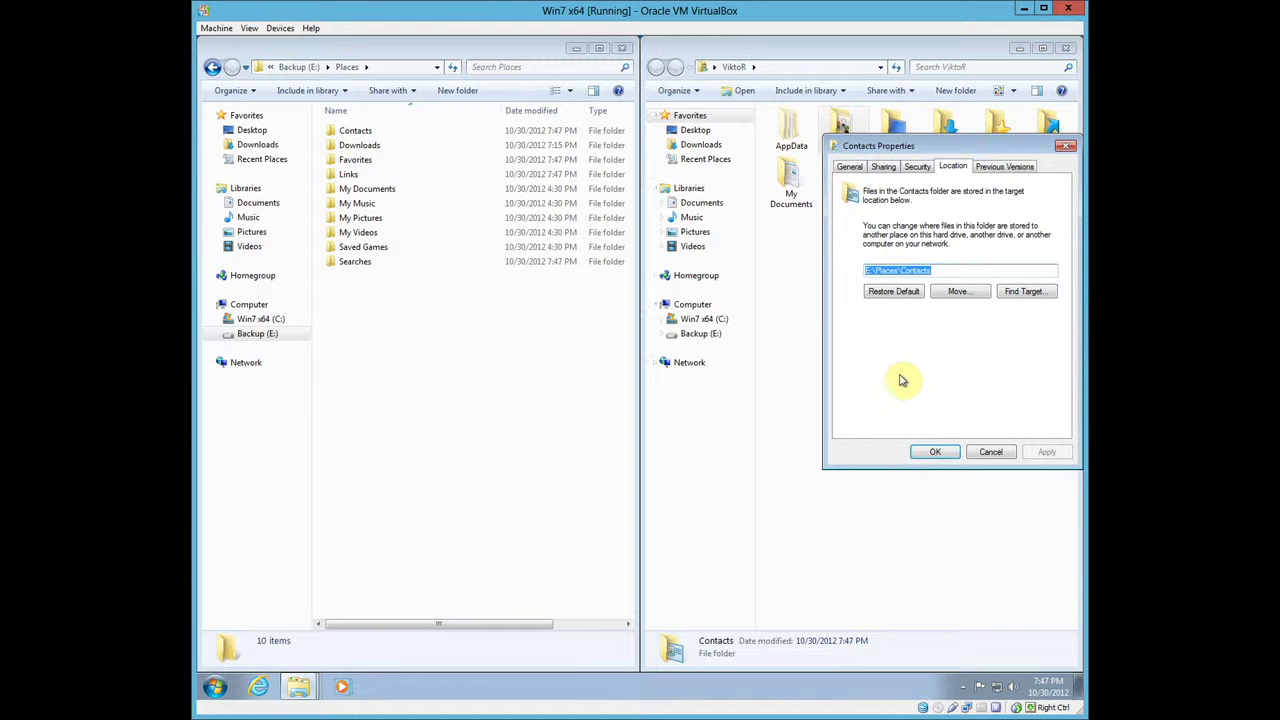
{"action": "left_click", "coordinate": [932, 452]}
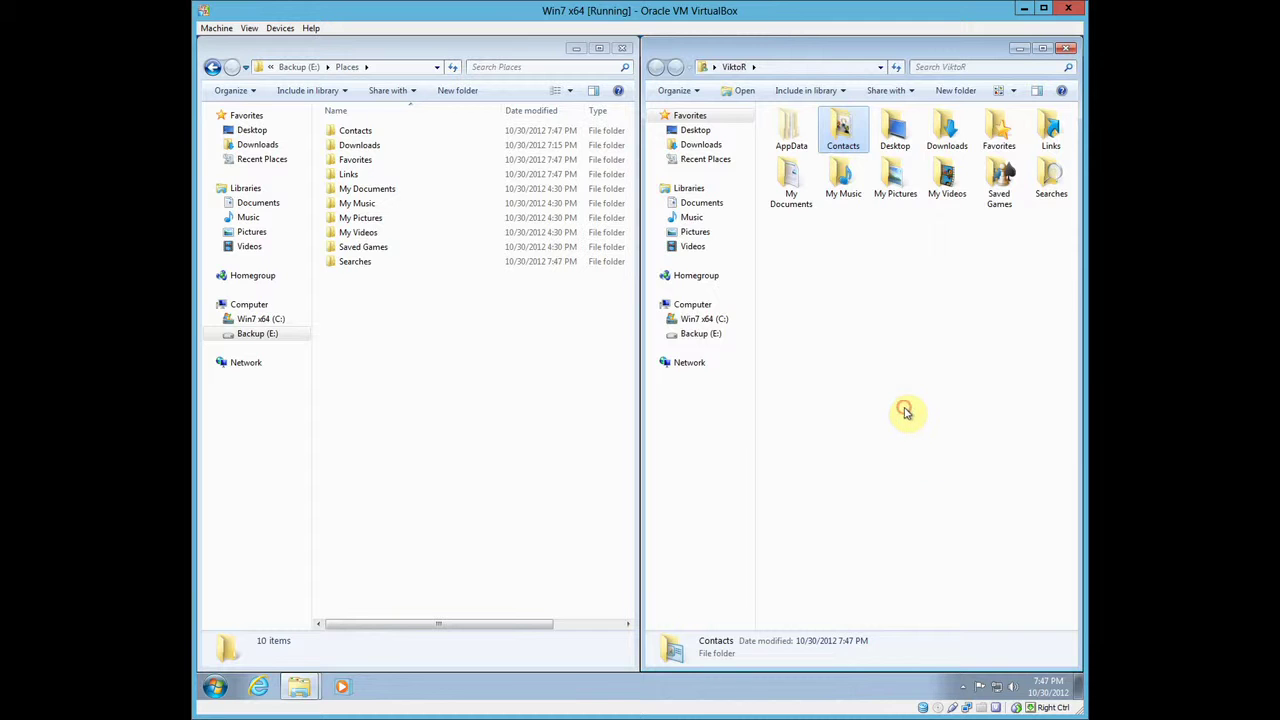
{"action": "left_click", "coordinate": [905, 411]}
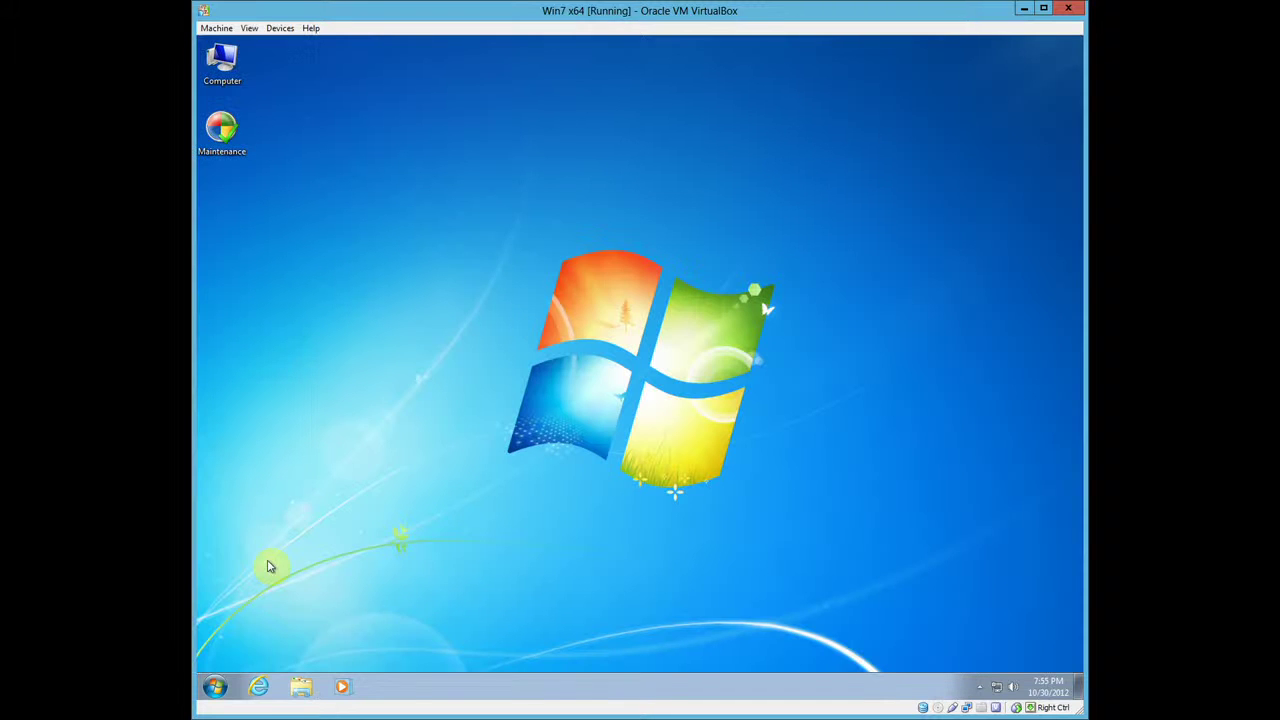
Open the profile folder from the Start menu and delete its leftover Pictures folder
{"action": "left_click", "coordinate": [220, 688]}
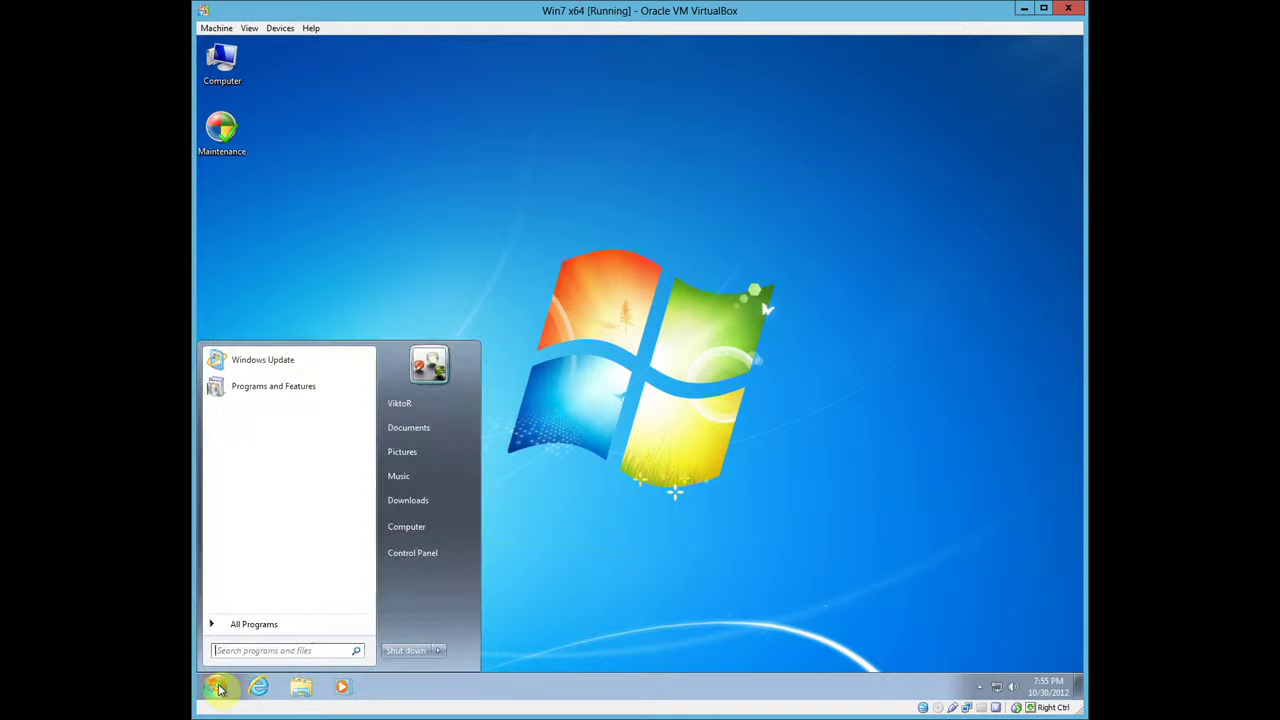
{"action": "left_click", "coordinate": [414, 418]}
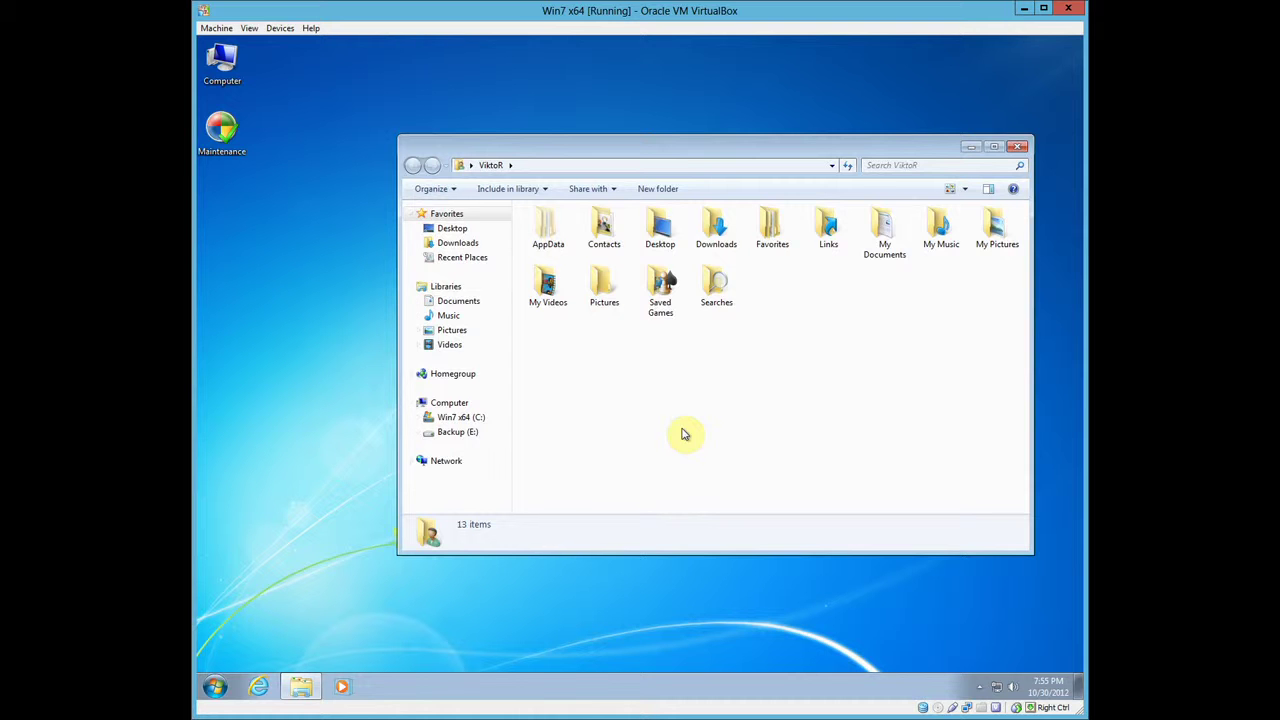
{"action": "left_click_drag", "start_coordinate": [637, 147], "coordinate": [562, 147]}
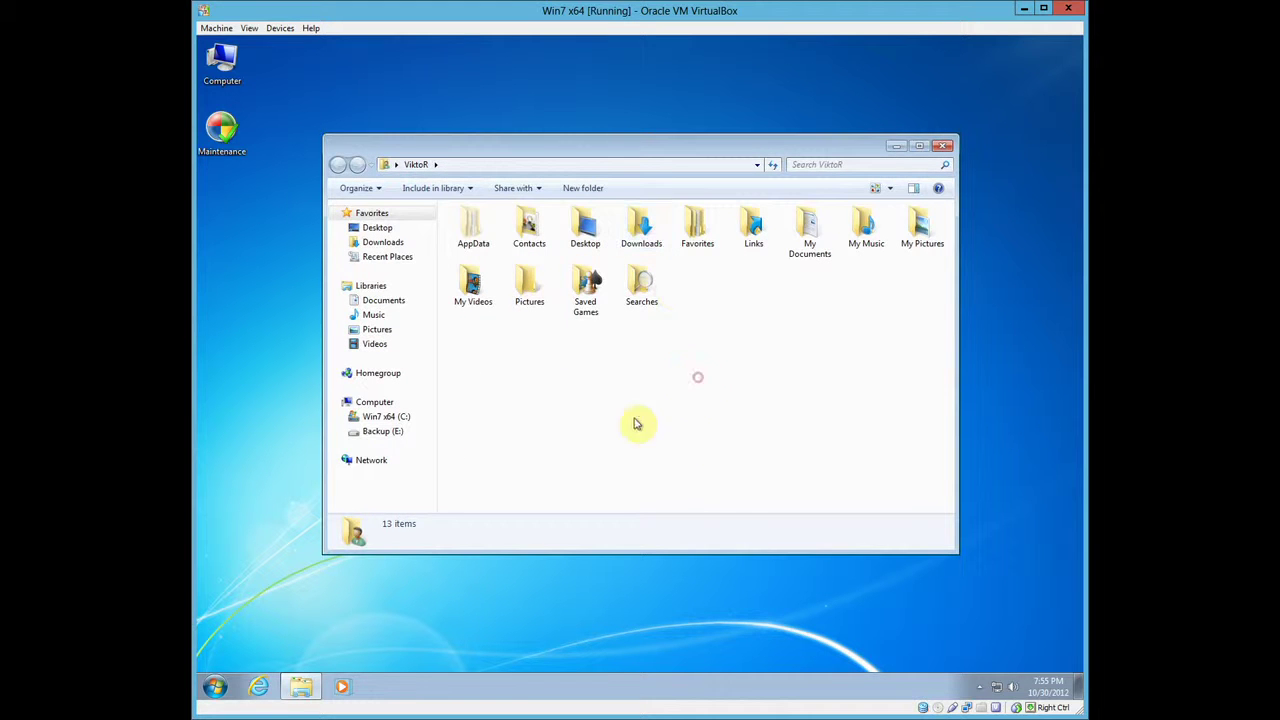
{"action": "left_click", "coordinate": [527, 311]}
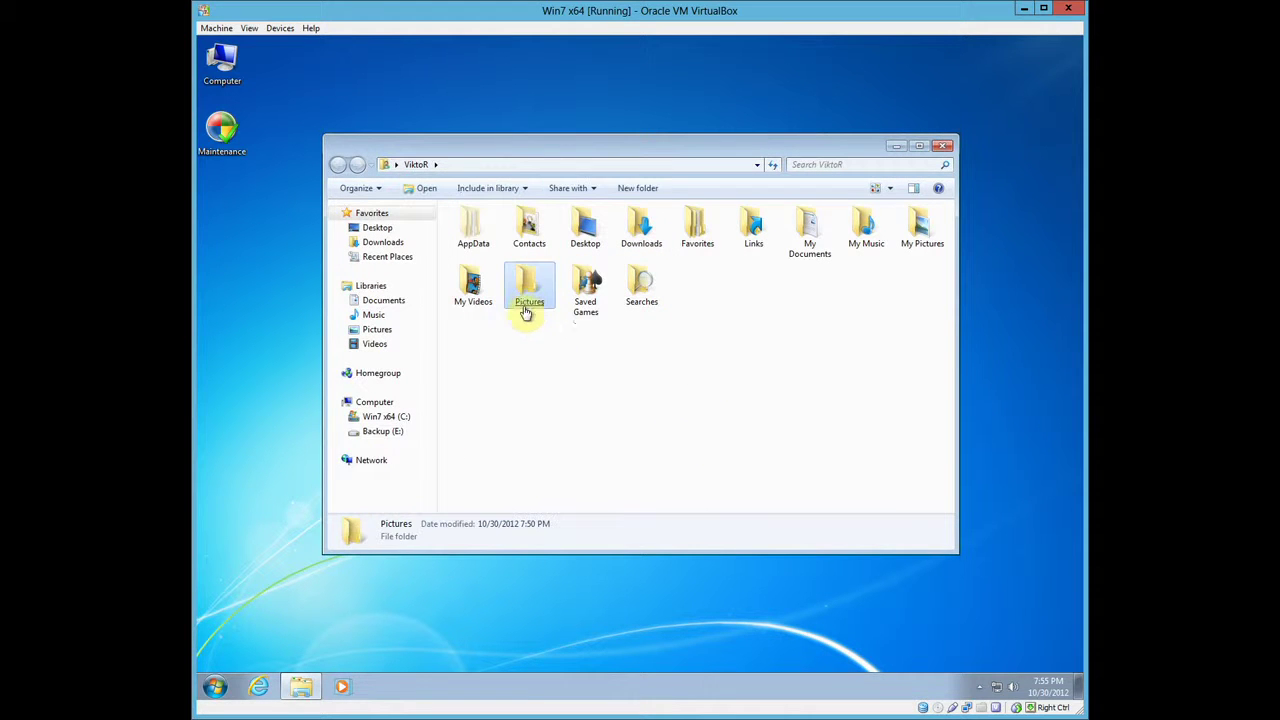
{"action": "left_click", "coordinate": [700, 357]}
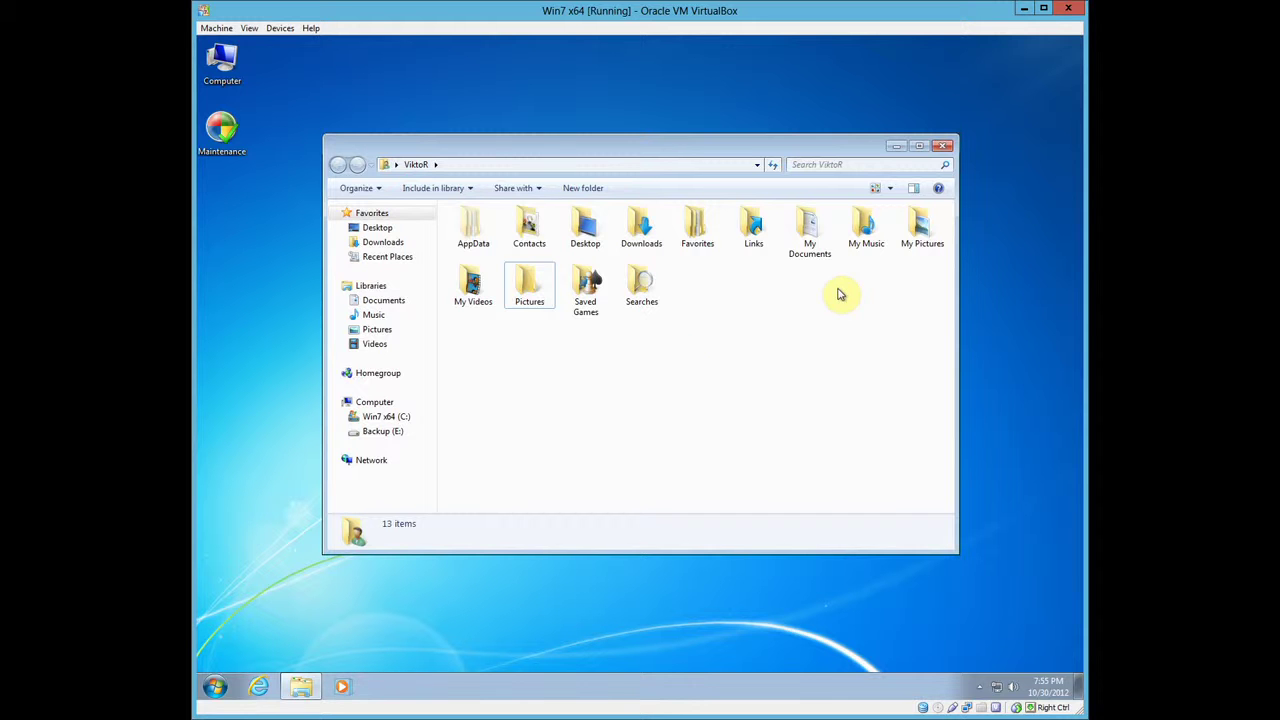
{"action": "left_click", "coordinate": [524, 303]}
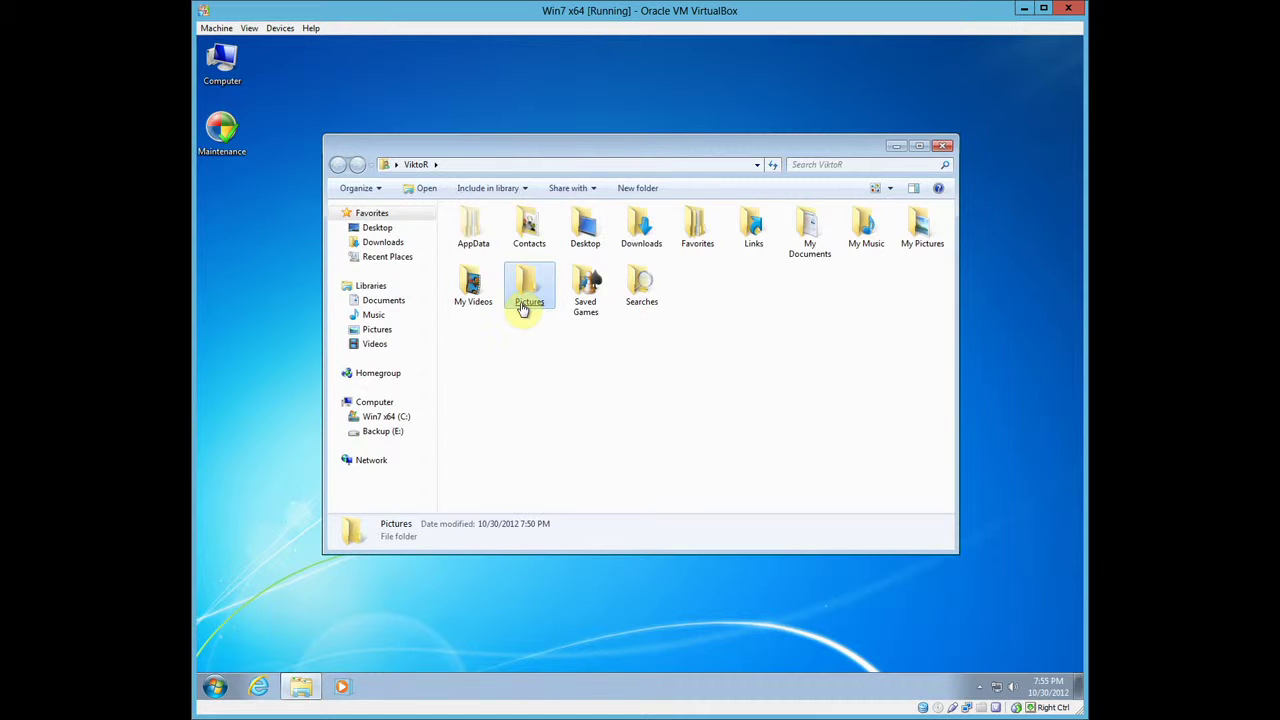
{"action": "key", "text": "Delete"}
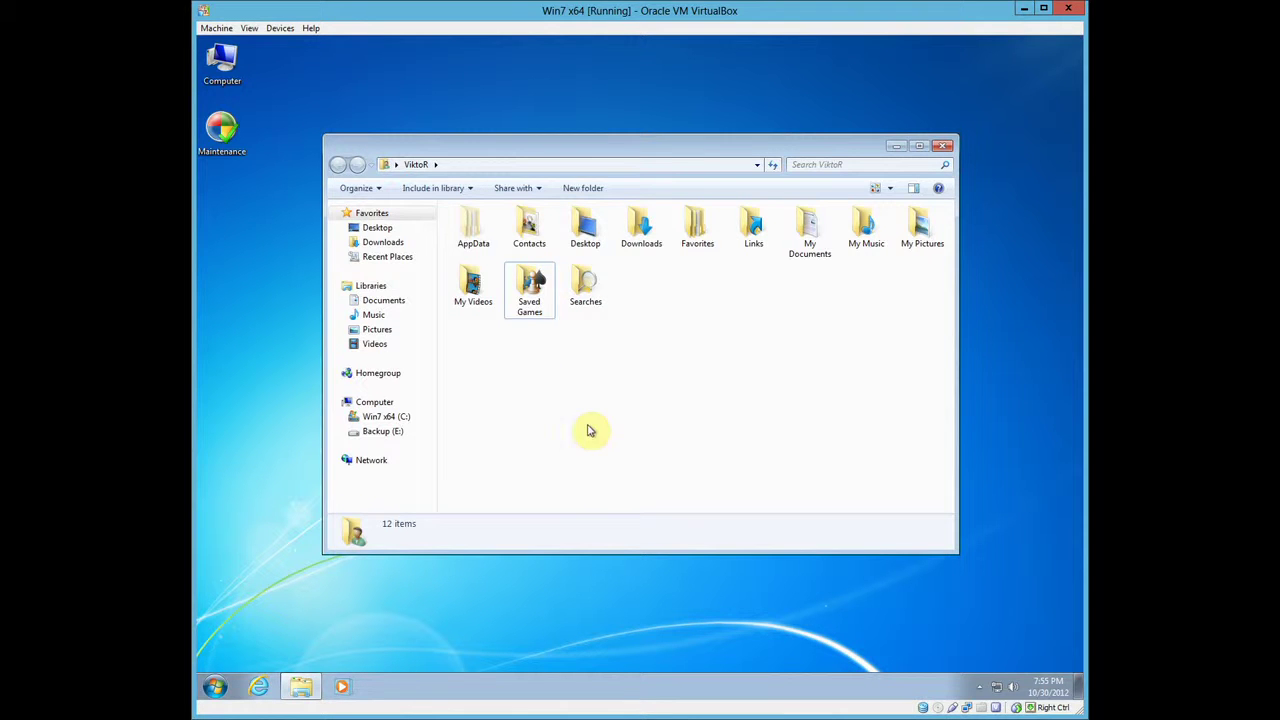
Check in the address bar that My Videos now resides at E:\Places\Videos
{"action": "left_click", "coordinate": [476, 311]}
{"action": "double_click", "coordinate": [476, 311]}
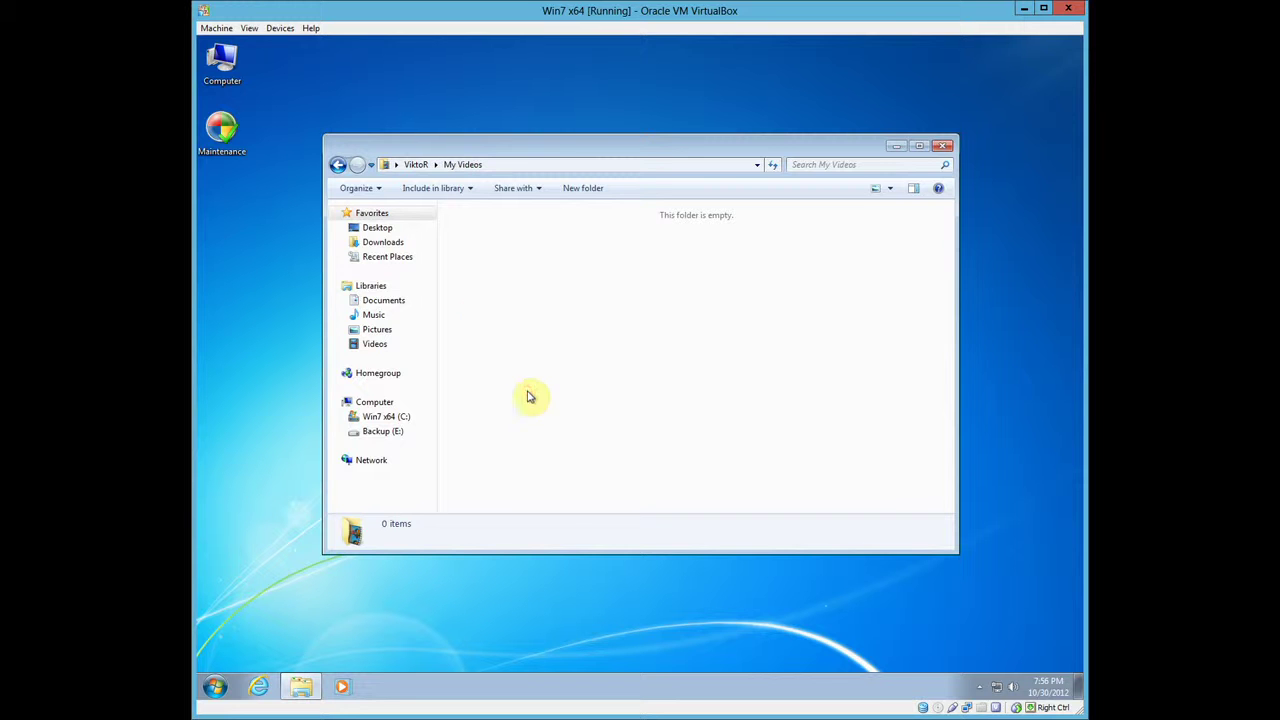
{"action": "left_click", "coordinate": [544, 163]}
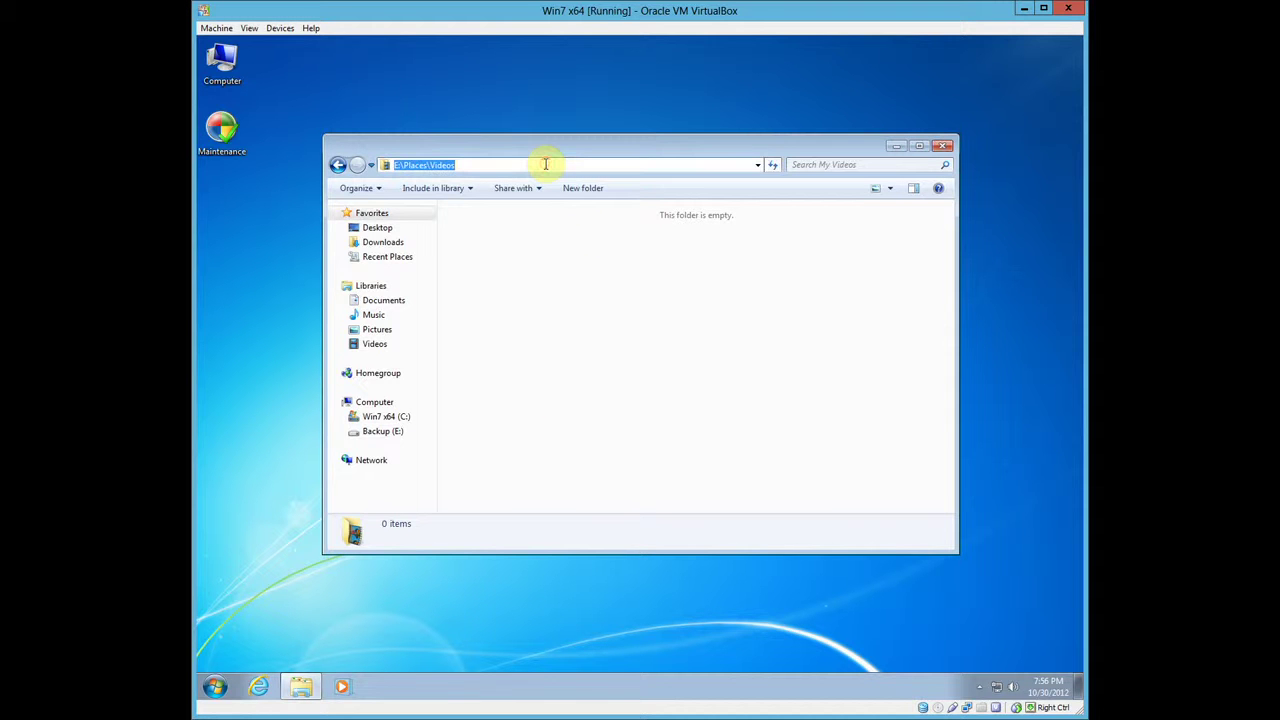
{"action": "left_click", "coordinate": [545, 163]}
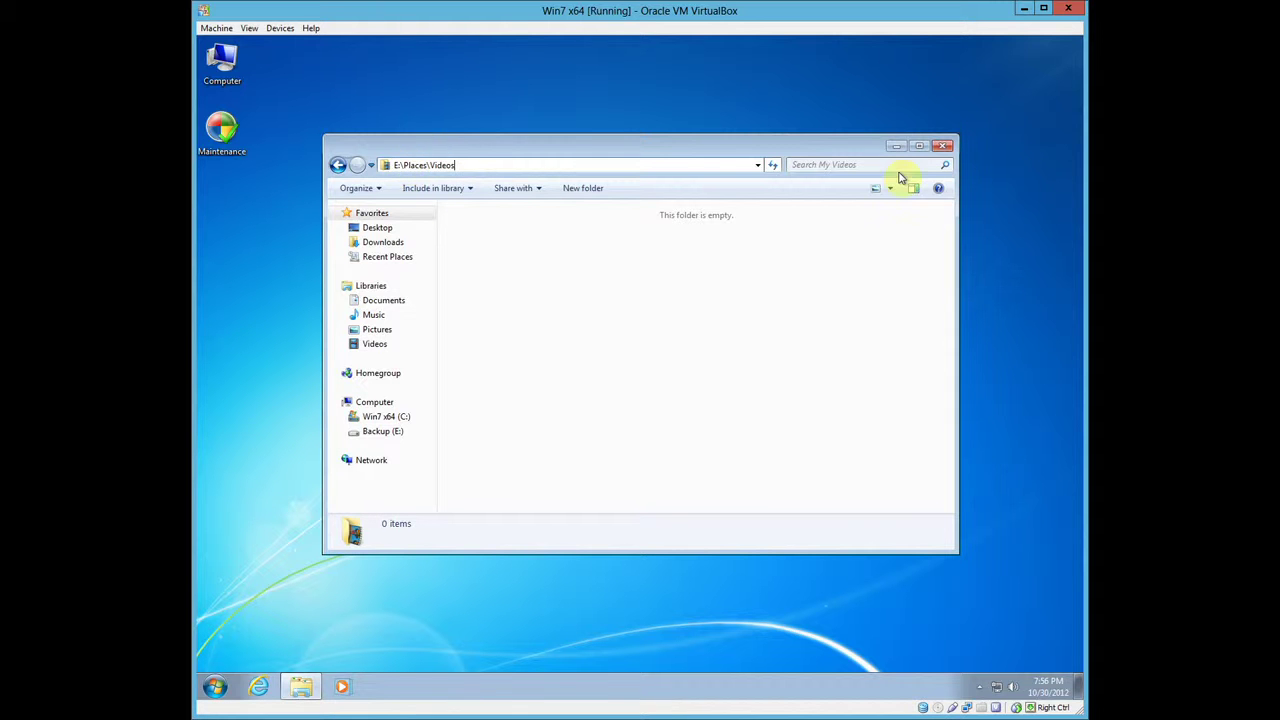
{"action": "left_click", "coordinate": [942, 148]}
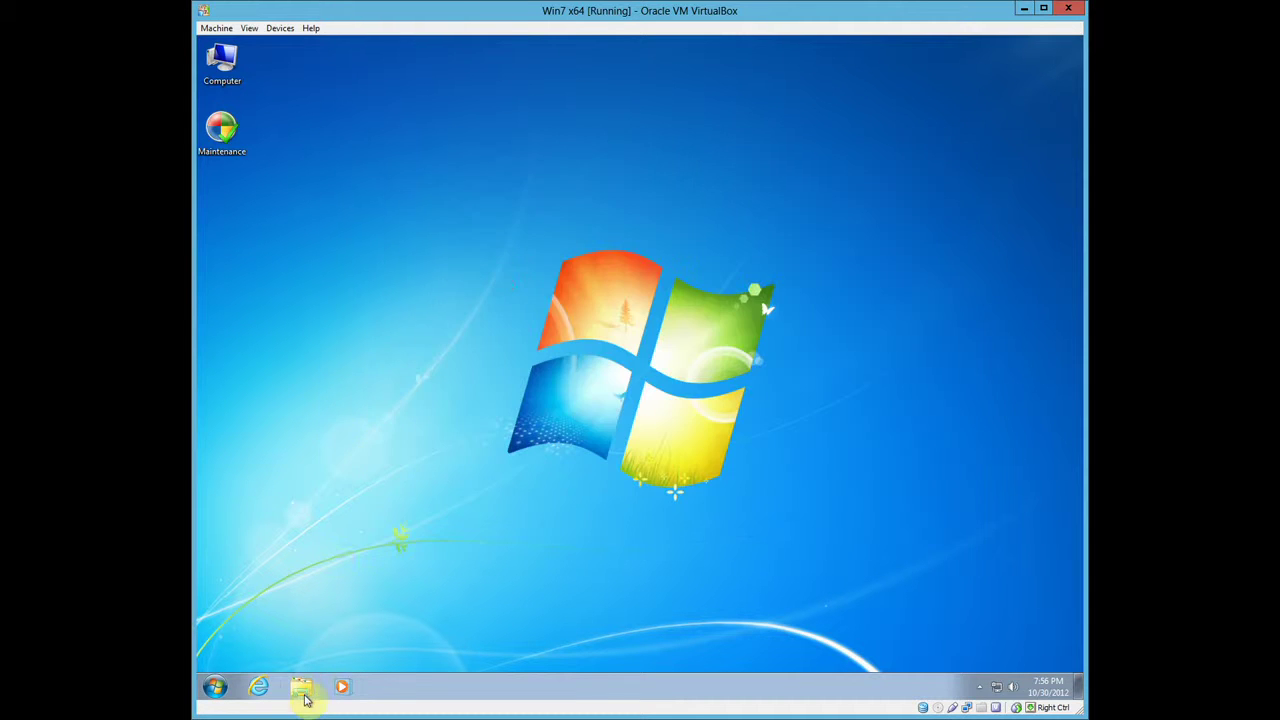
Check that the Videos library's single location is My Videos at E:\Places\Videos
{"action": "key", "text": "super+e"}
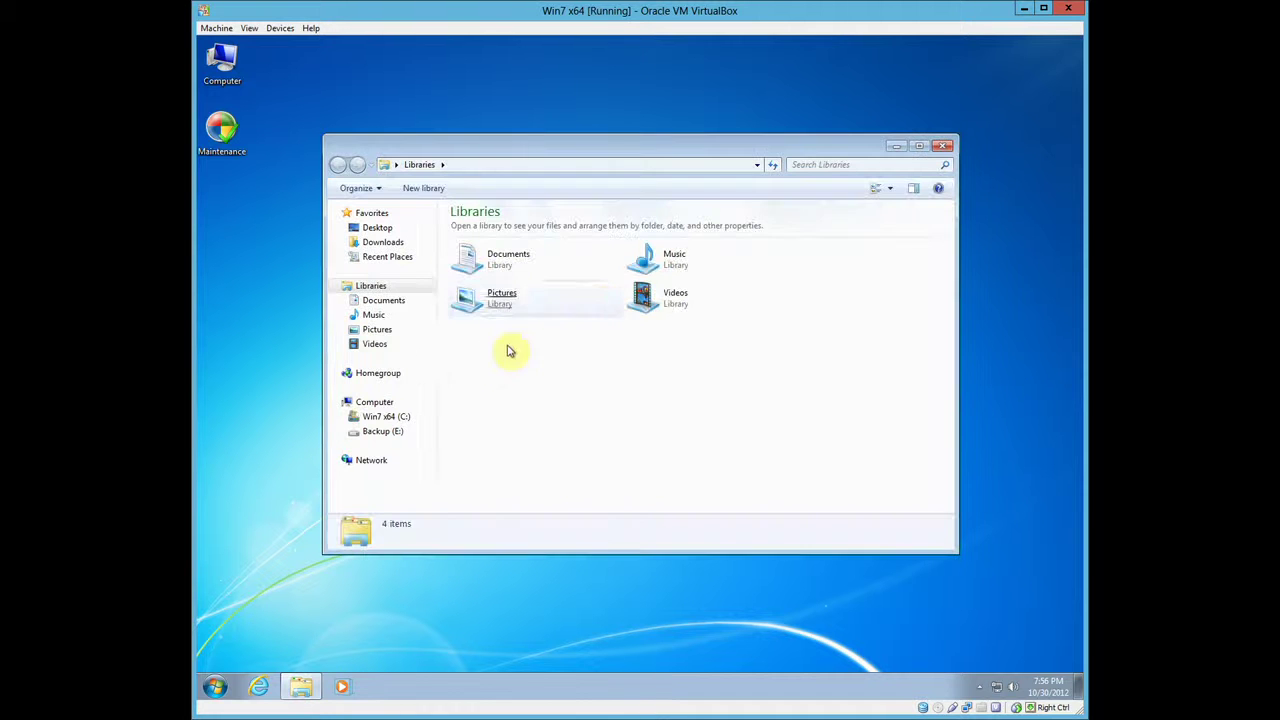
{"action": "left_click", "coordinate": [672, 312]}
{"action": "double_click", "coordinate": [672, 312]}
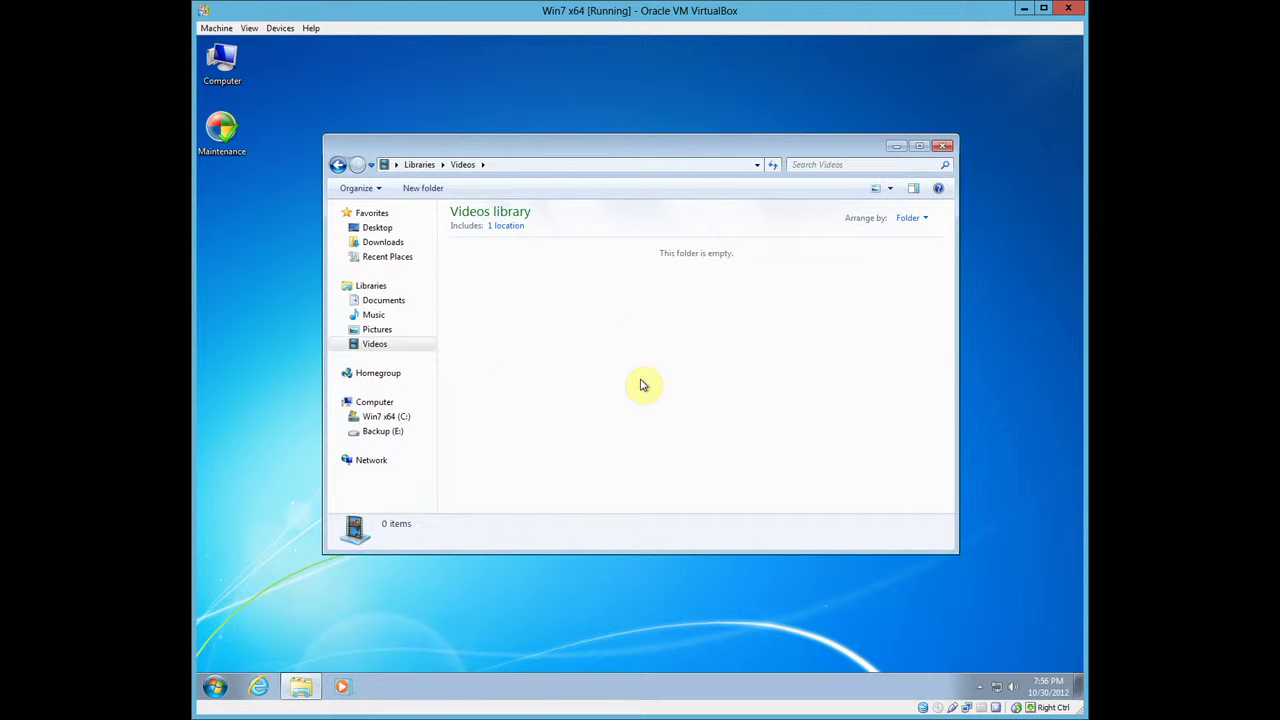
{"action": "left_click", "coordinate": [531, 164]}
{"action": "left_click", "coordinate": [531, 376]}
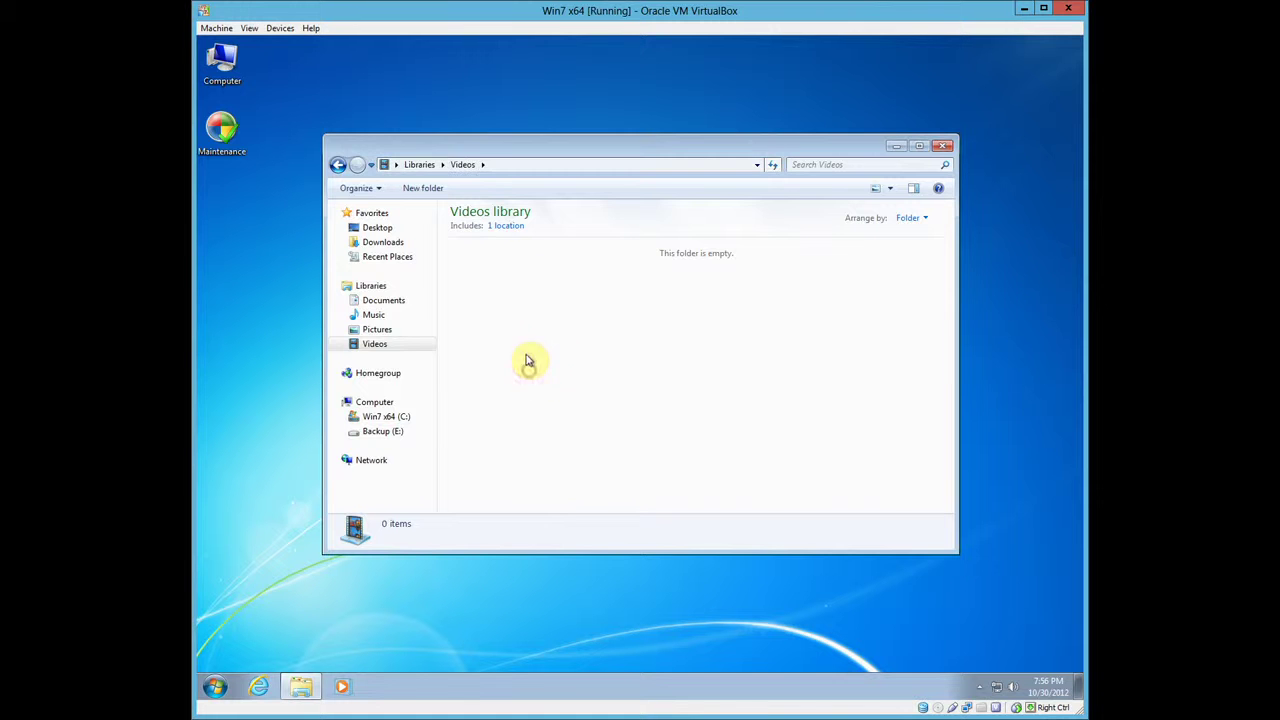
{"action": "left_click", "coordinate": [507, 226]}
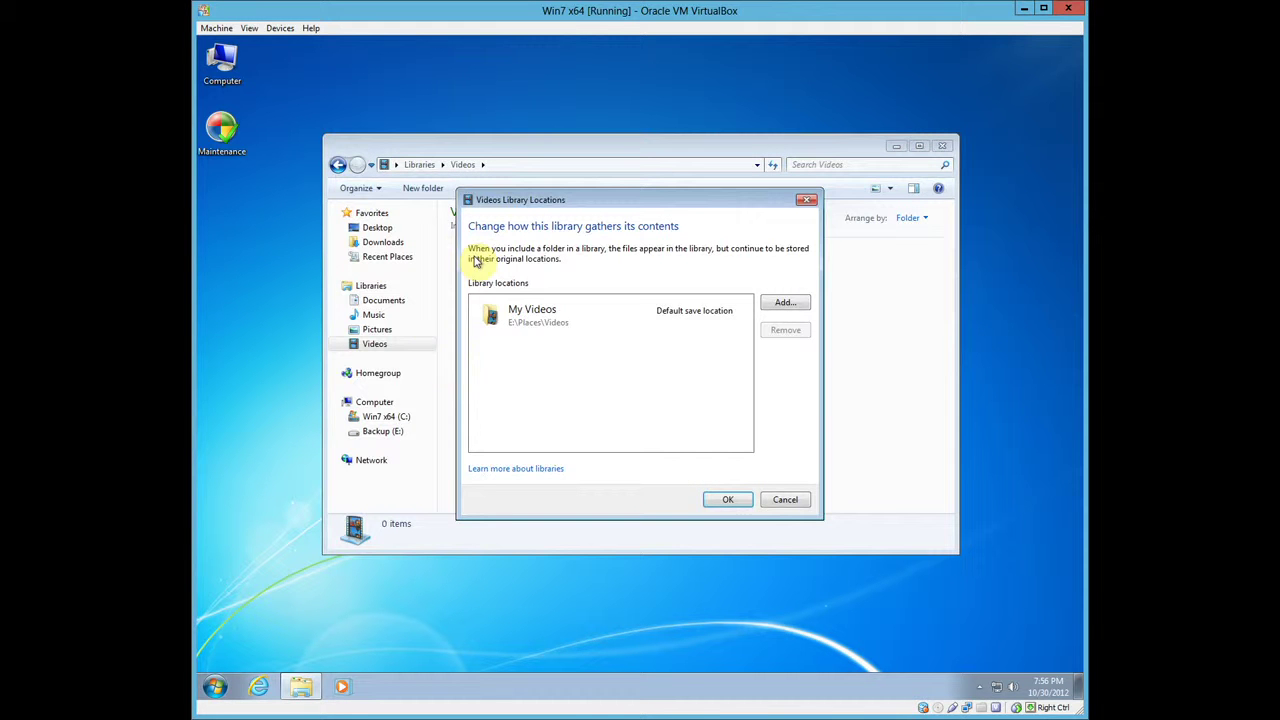
{"action": "left_click", "coordinate": [535, 332]}
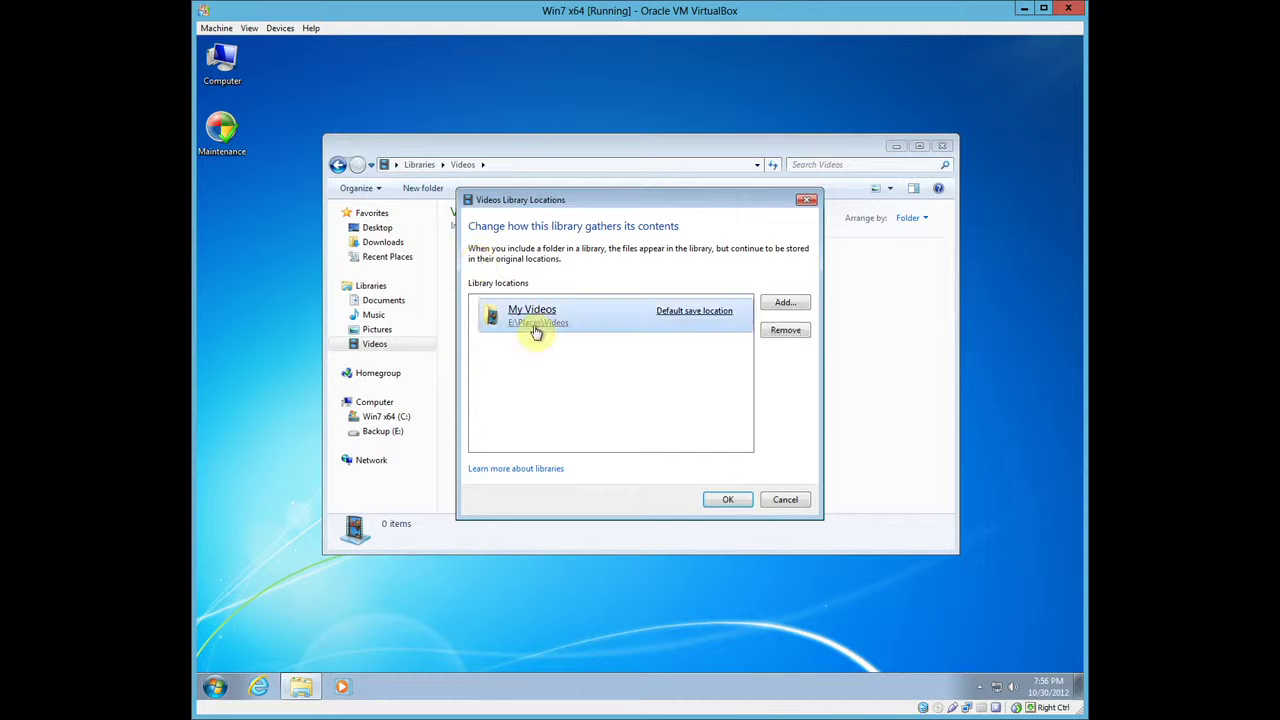
{"action": "left_click", "coordinate": [728, 499]}
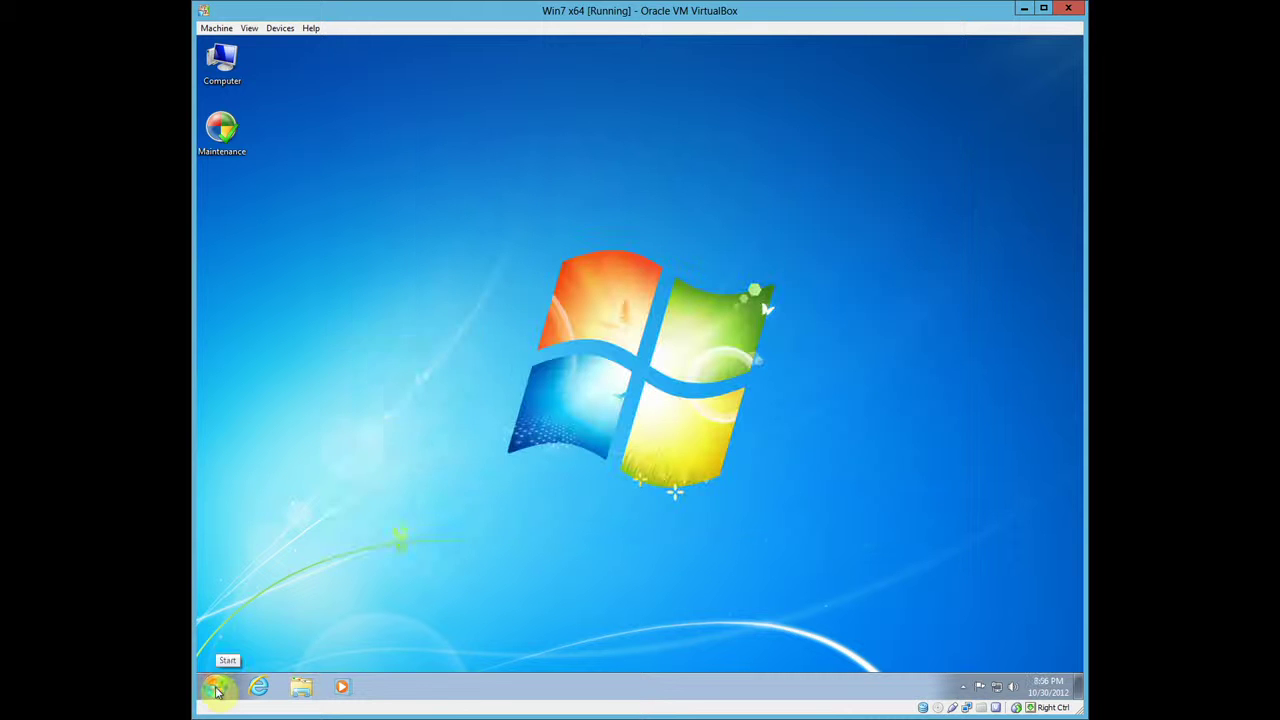
Open Backup (E:)\Places and review the relocated My Documents, Links, My Pictures and Searches folders
{"action": "left_click", "coordinate": [214, 686]}
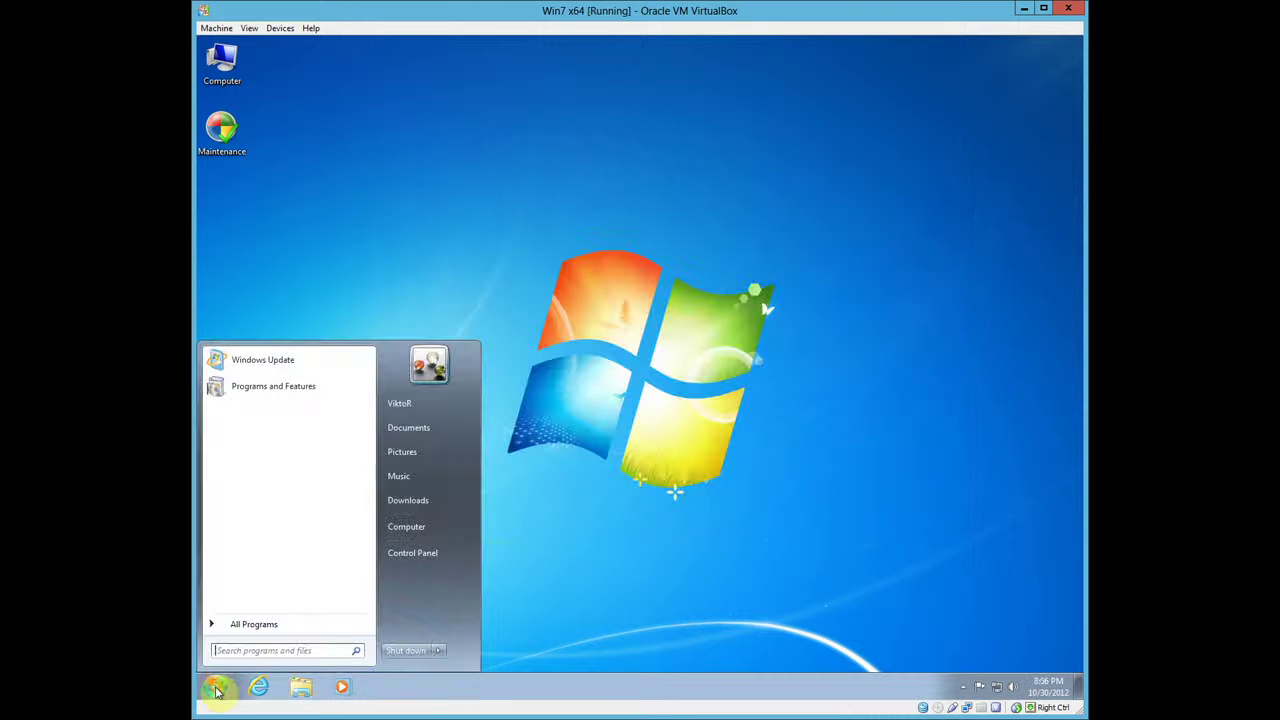
{"action": "left_click", "coordinate": [409, 530]}
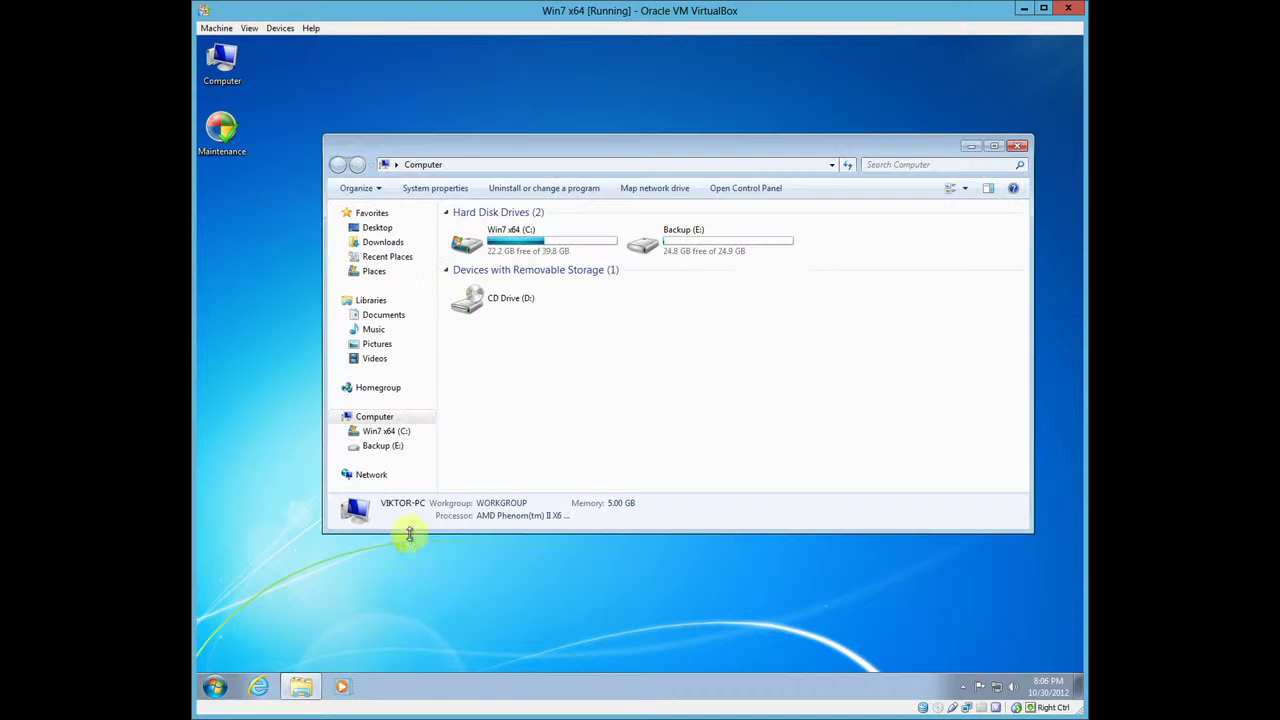
{"action": "left_click", "coordinate": [705, 254]}
{"action": "double_click", "coordinate": [705, 254]}
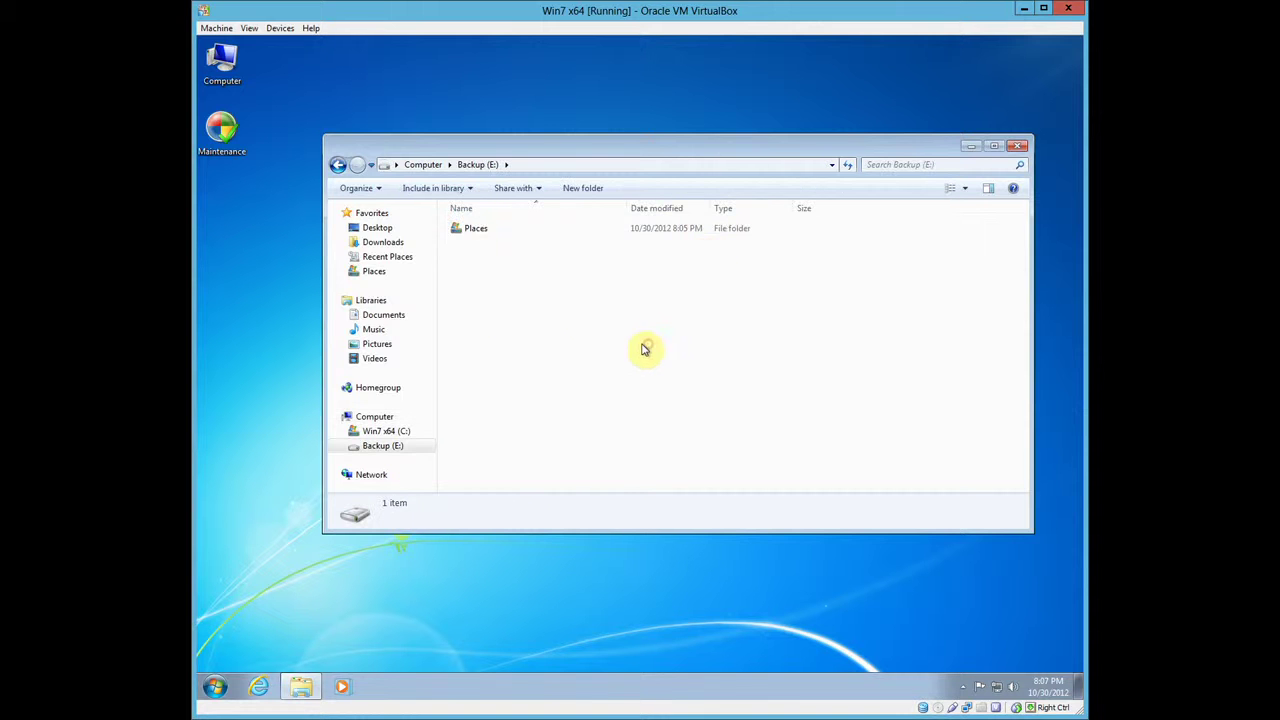
{"action": "left_click", "coordinate": [471, 230]}
{"action": "double_click", "coordinate": [471, 230]}
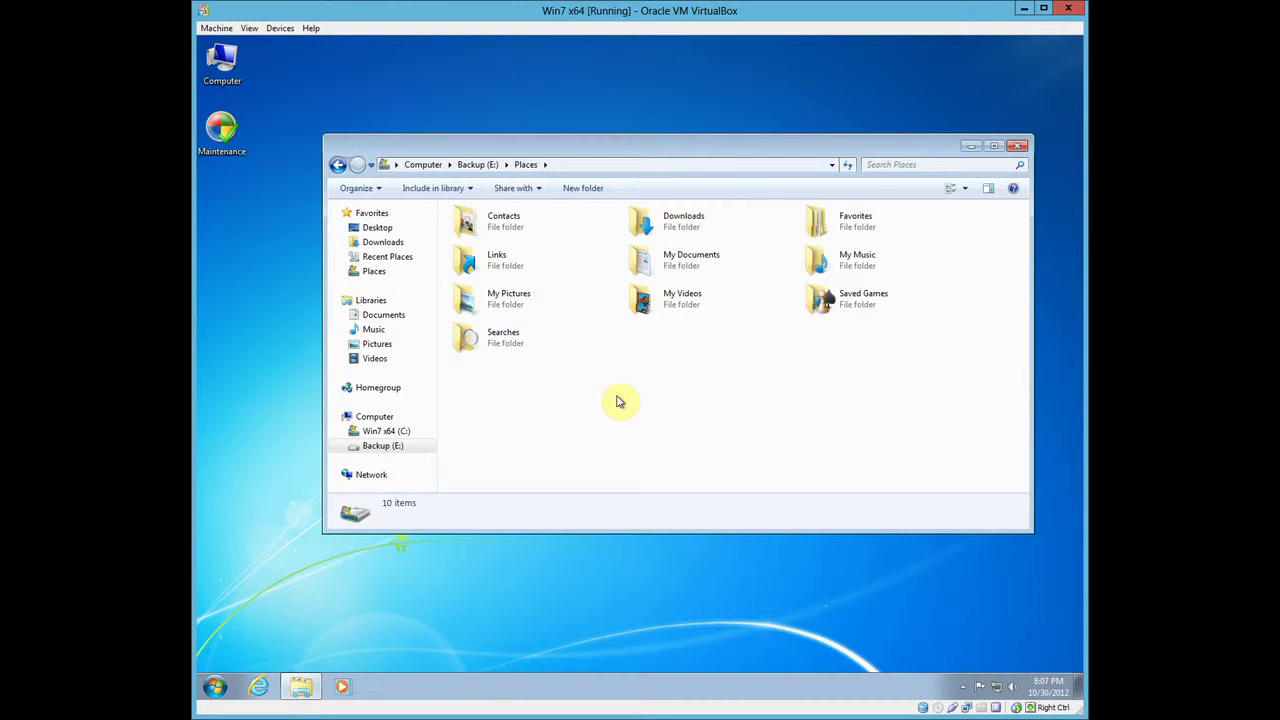
{"action": "left_click", "coordinate": [700, 259]}
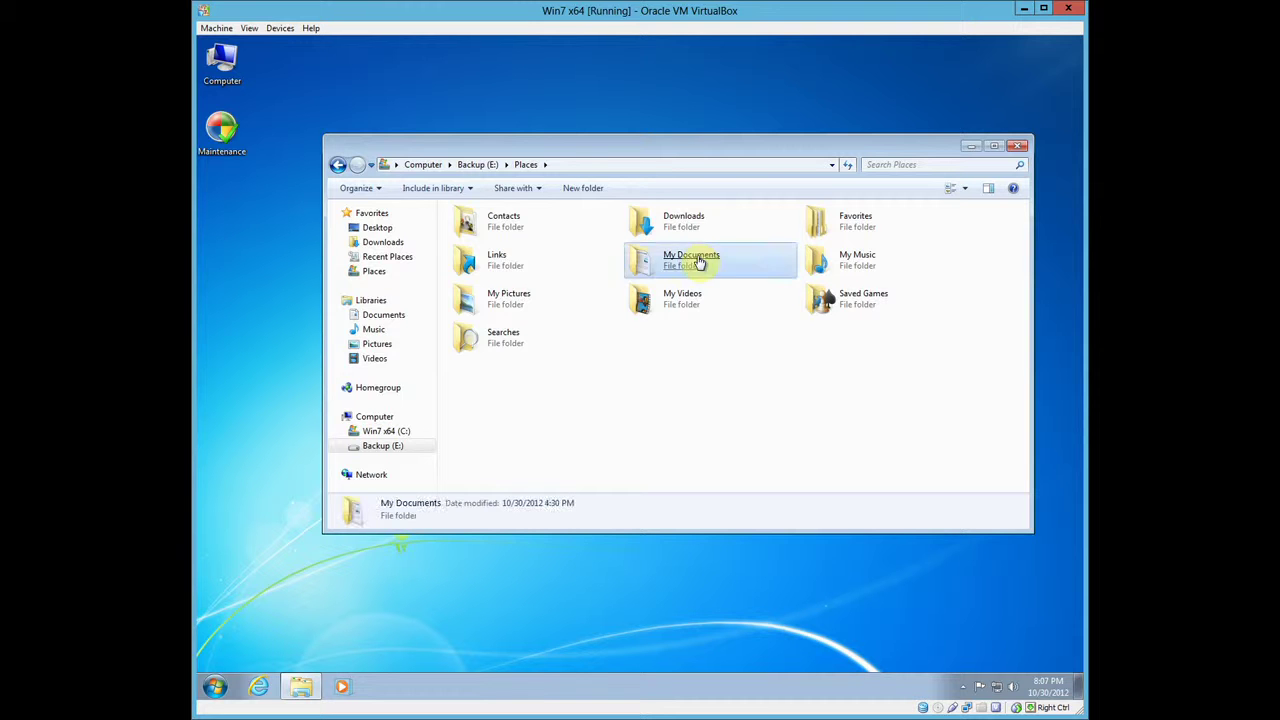
{"action": "left_click", "coordinate": [517, 262]}
{"action": "left_click", "coordinate": [512, 300]}
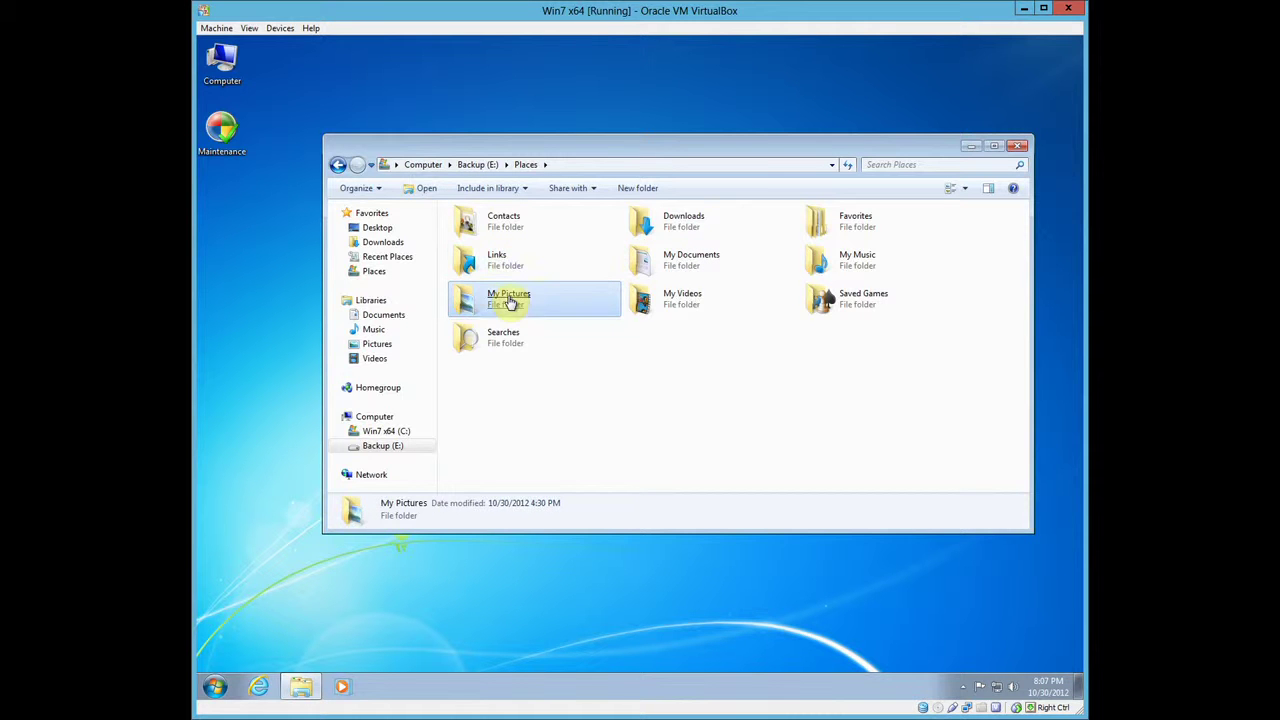
{"action": "left_click", "coordinate": [493, 347]}
{"action": "left_click", "coordinate": [752, 354]}
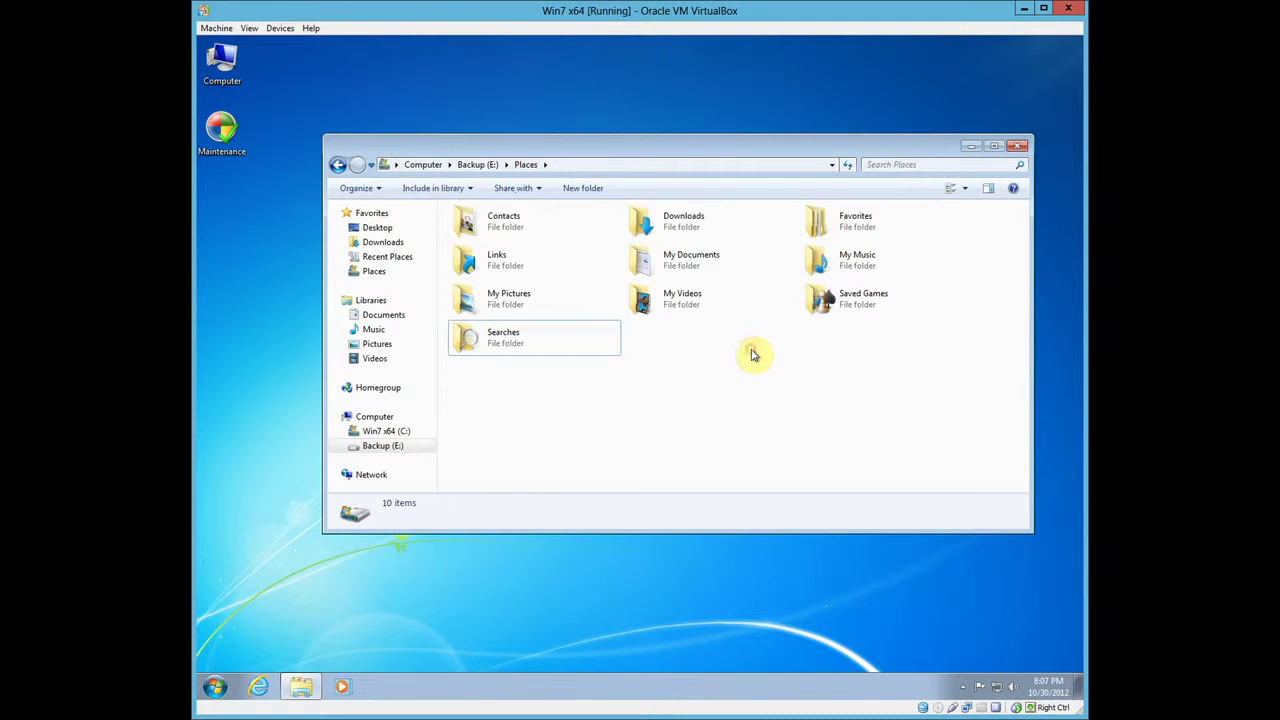
Return to Backup (E:) and reopen Places through its Favorites shortcut
{"action": "key", "text": "BackSpace"}
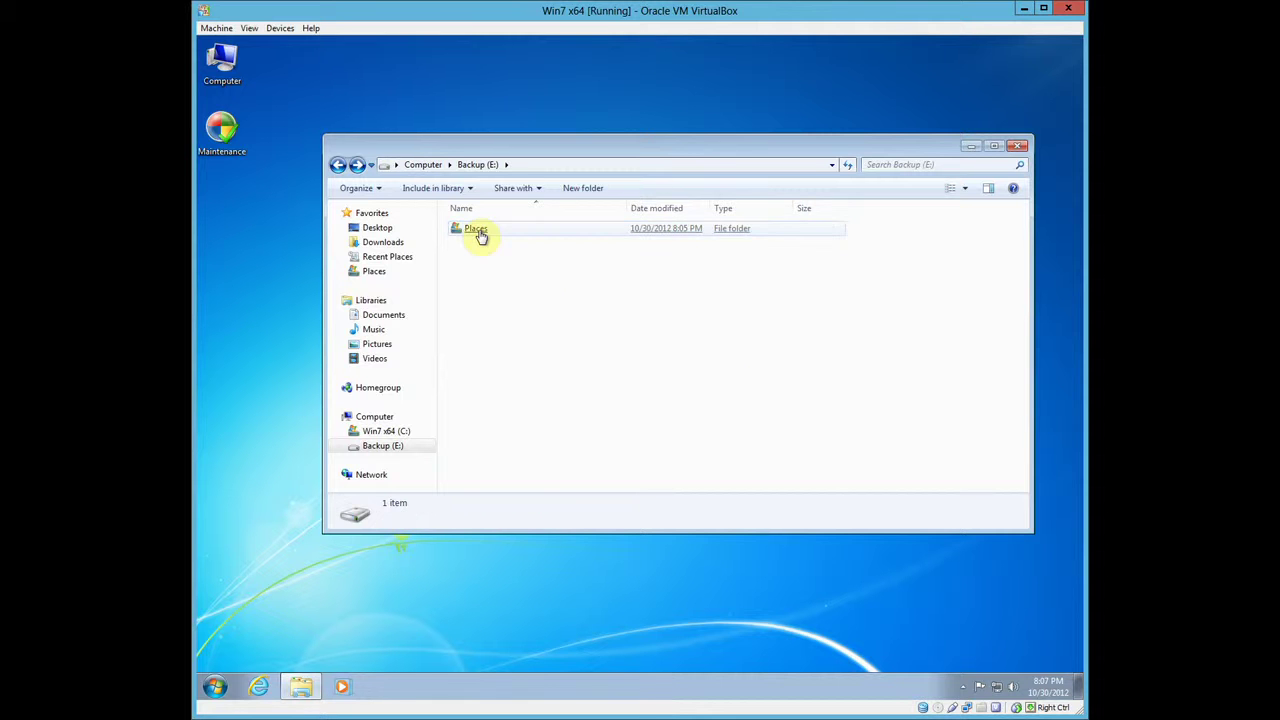
{"action": "left_click", "coordinate": [480, 234]}
{"action": "left_click", "coordinate": [499, 306]}
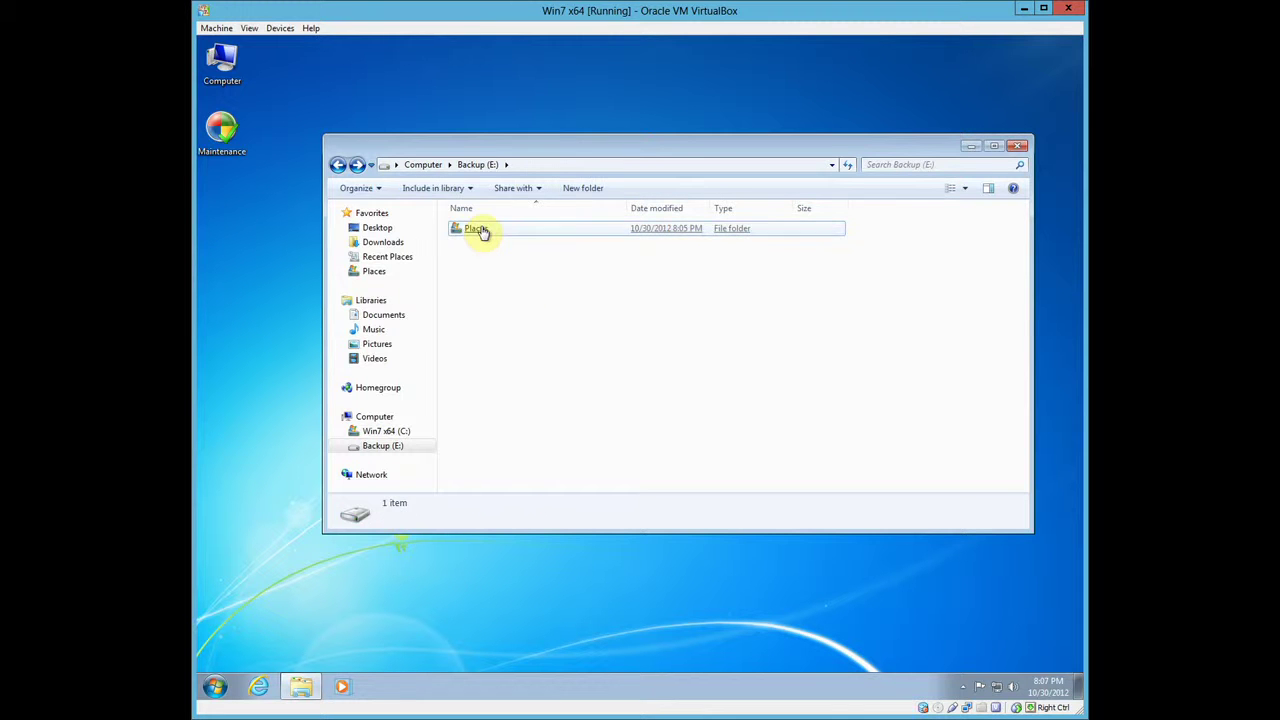
{"action": "left_click", "coordinate": [481, 232]}
{"action": "left_click", "coordinate": [497, 262]}
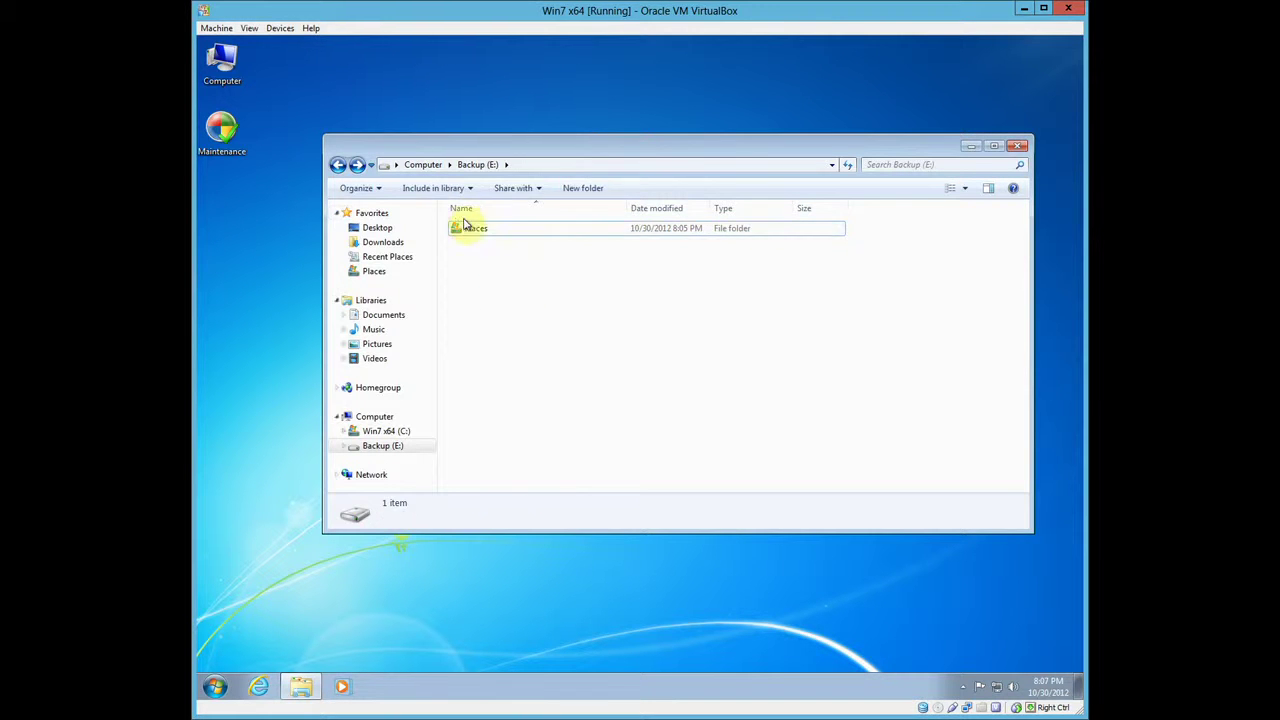
{"action": "left_click", "coordinate": [365, 279]}
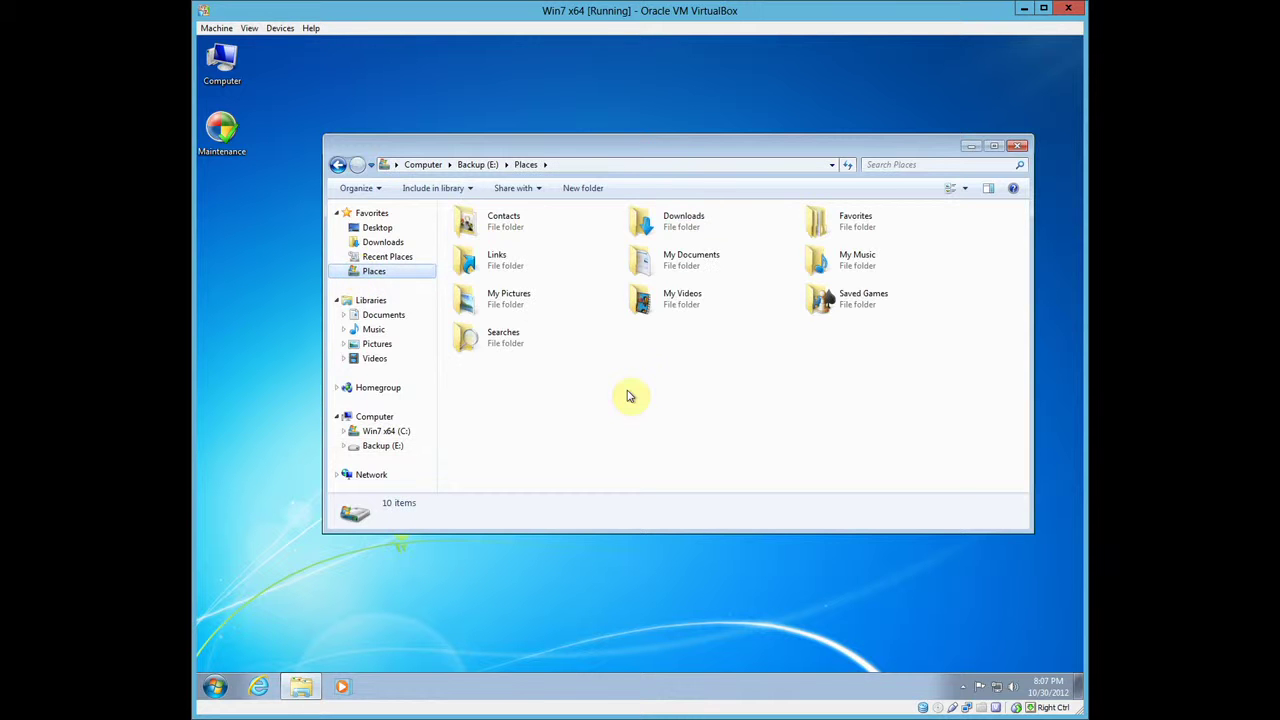
Close the Places window, briefly reopen Explorer on Libraries, and close it again
{"action": "left_click", "coordinate": [1018, 145]}
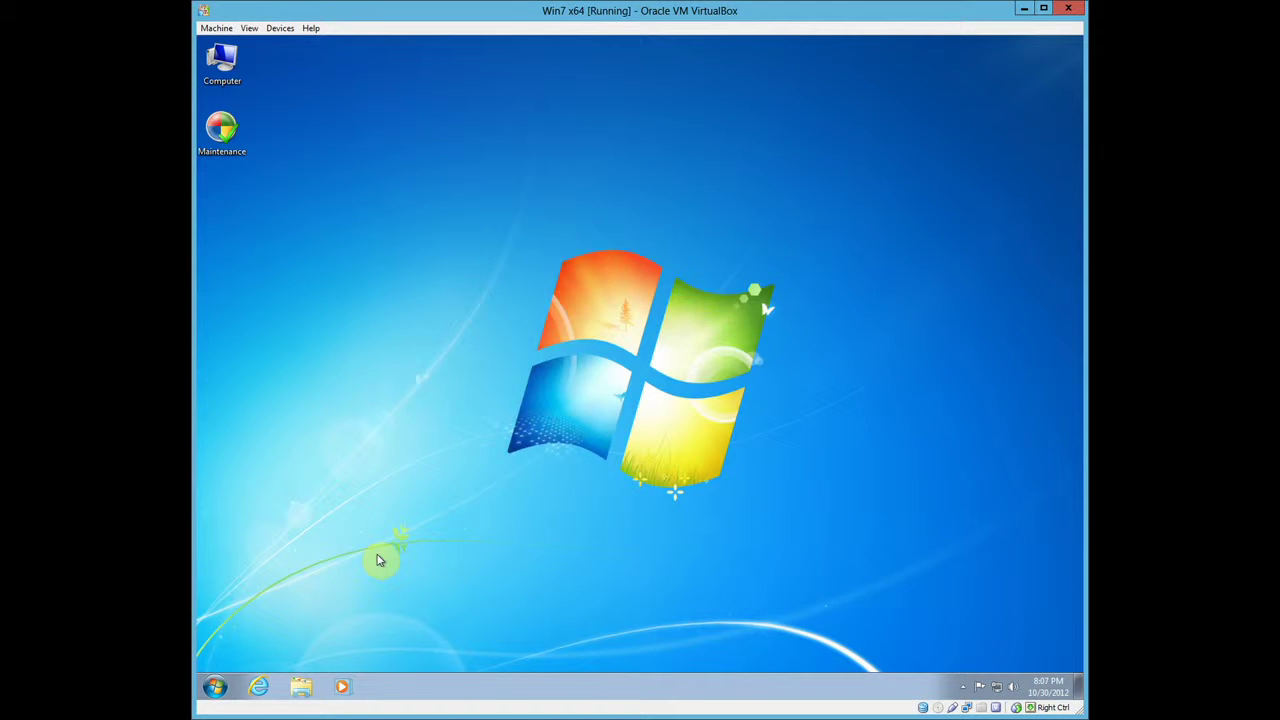
{"action": "left_click", "coordinate": [303, 687]}
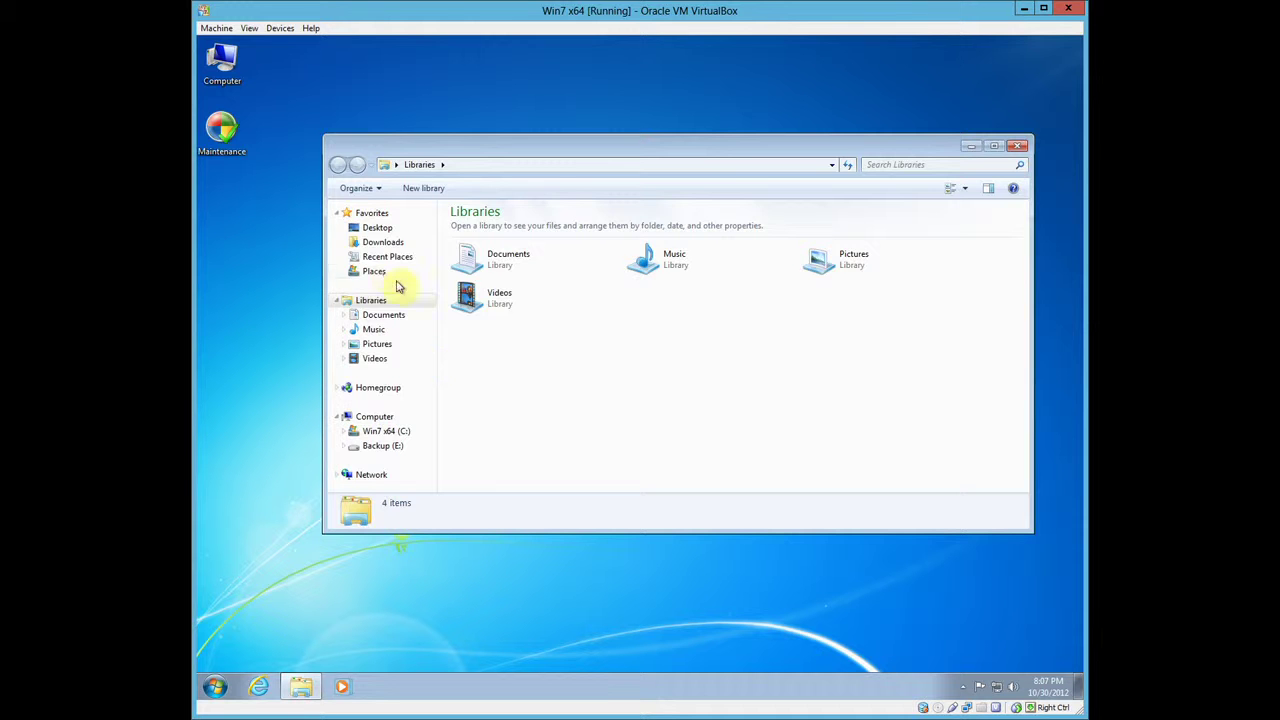
{"action": "left_click", "coordinate": [1019, 149]}
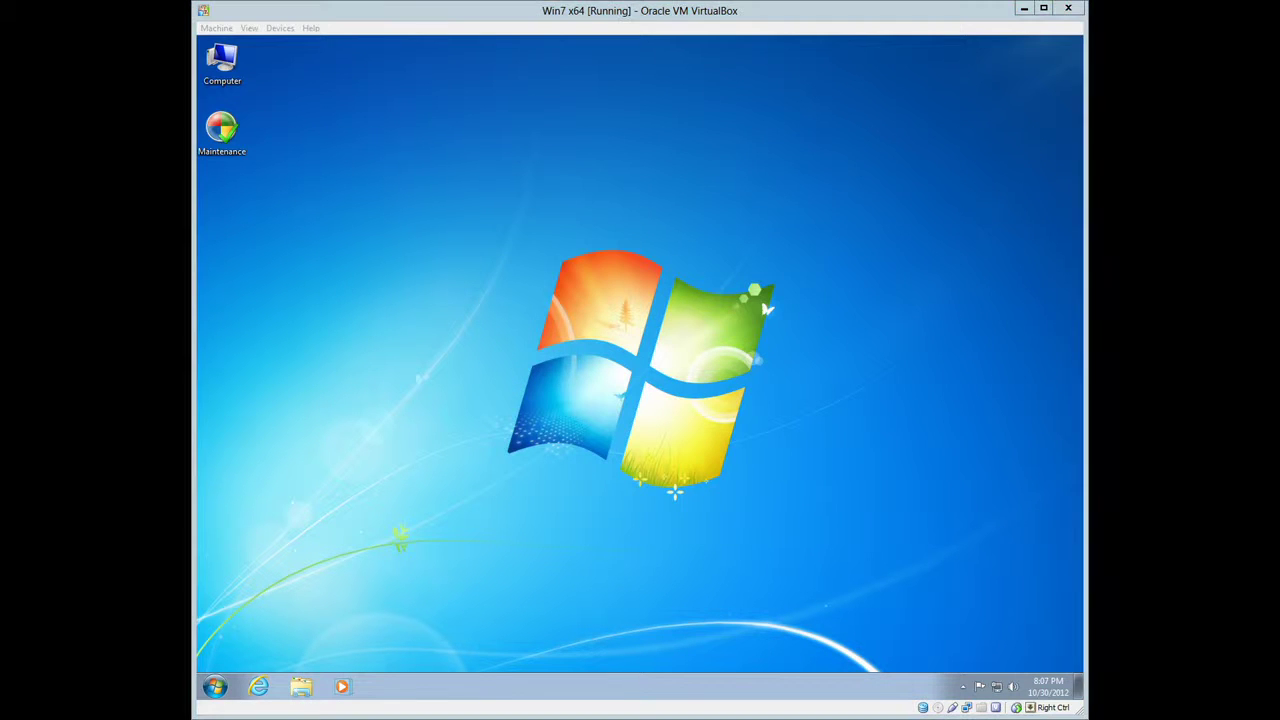